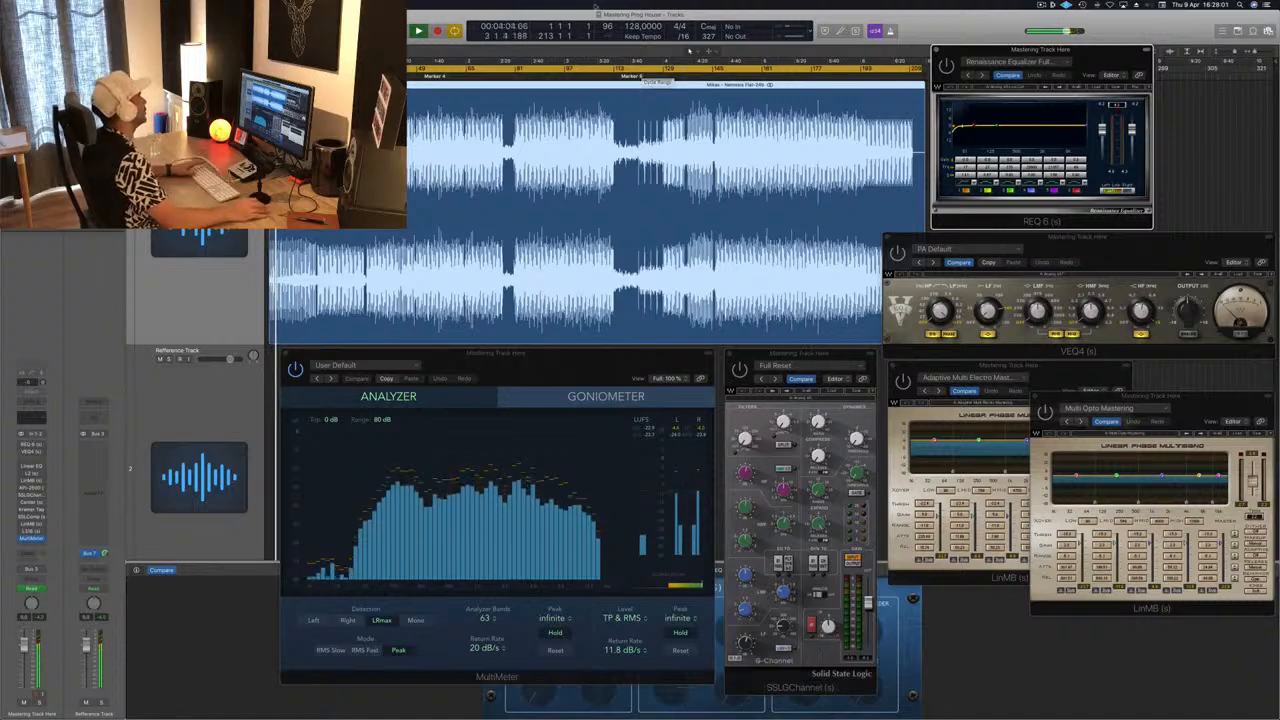
Step: Play back the mastering track, dismiss the system overload alert and resume playback
left_click(692, 78)
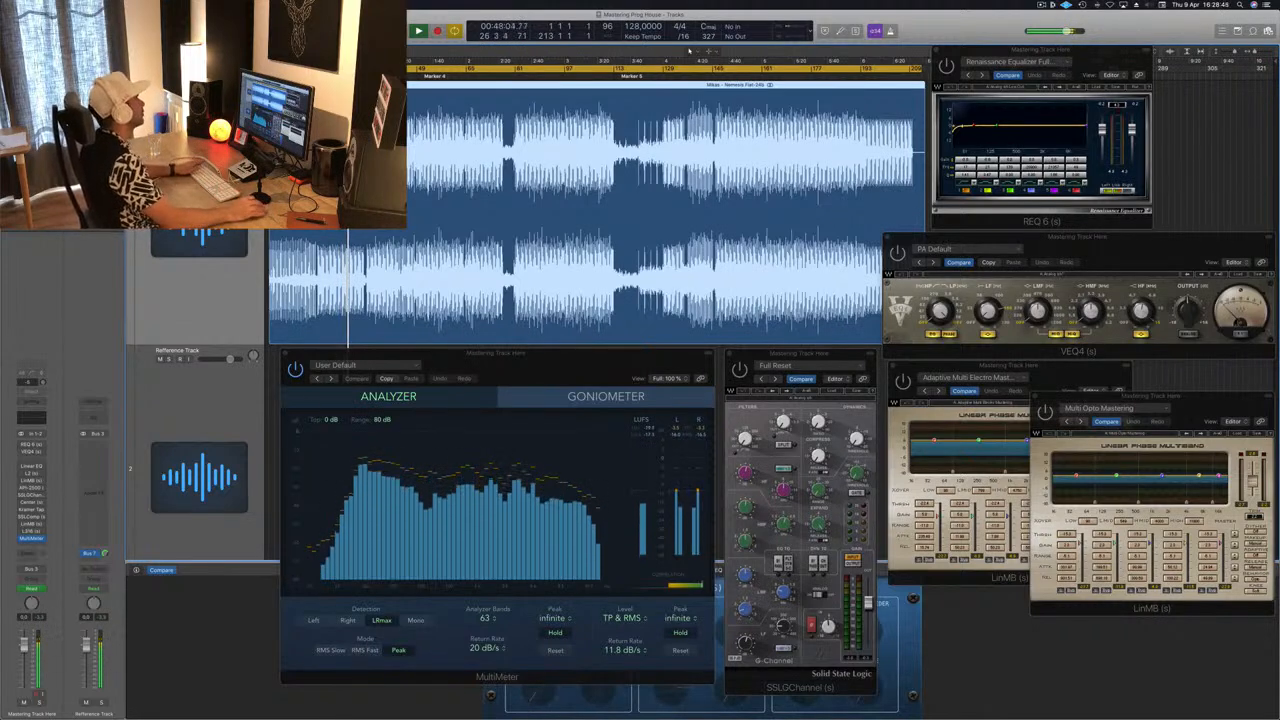
key("alt+period")
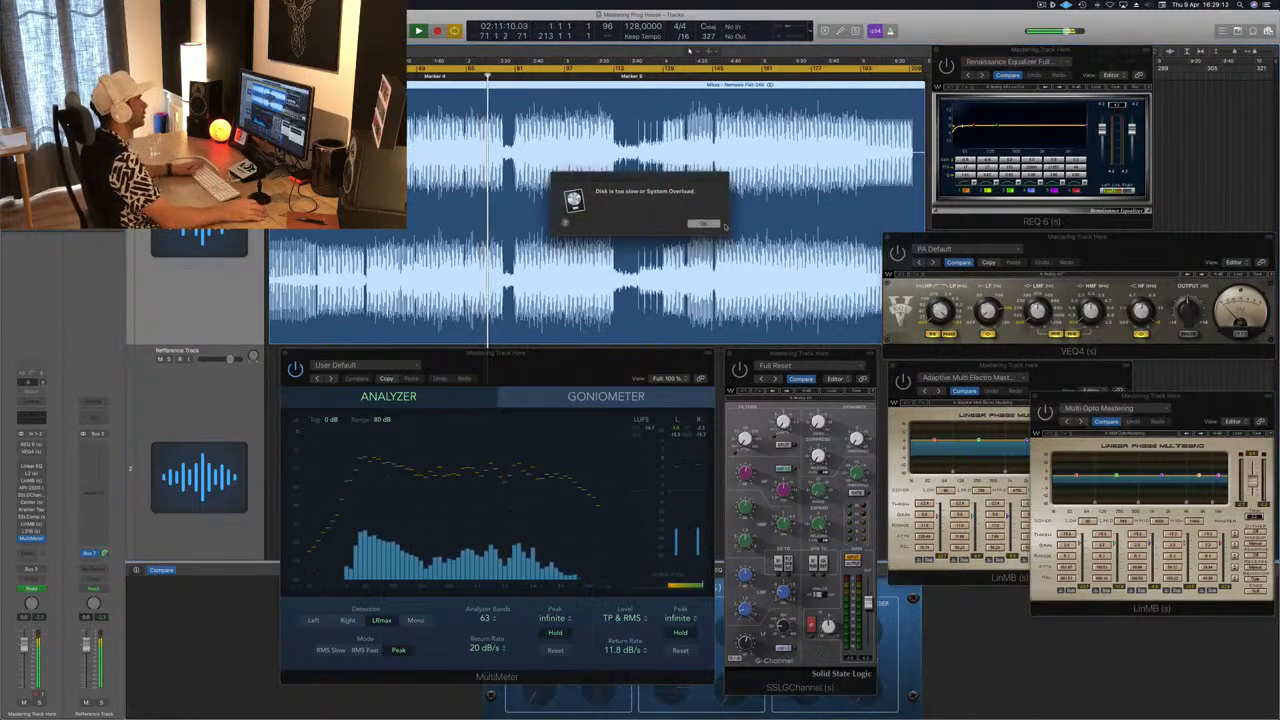
key("Return")
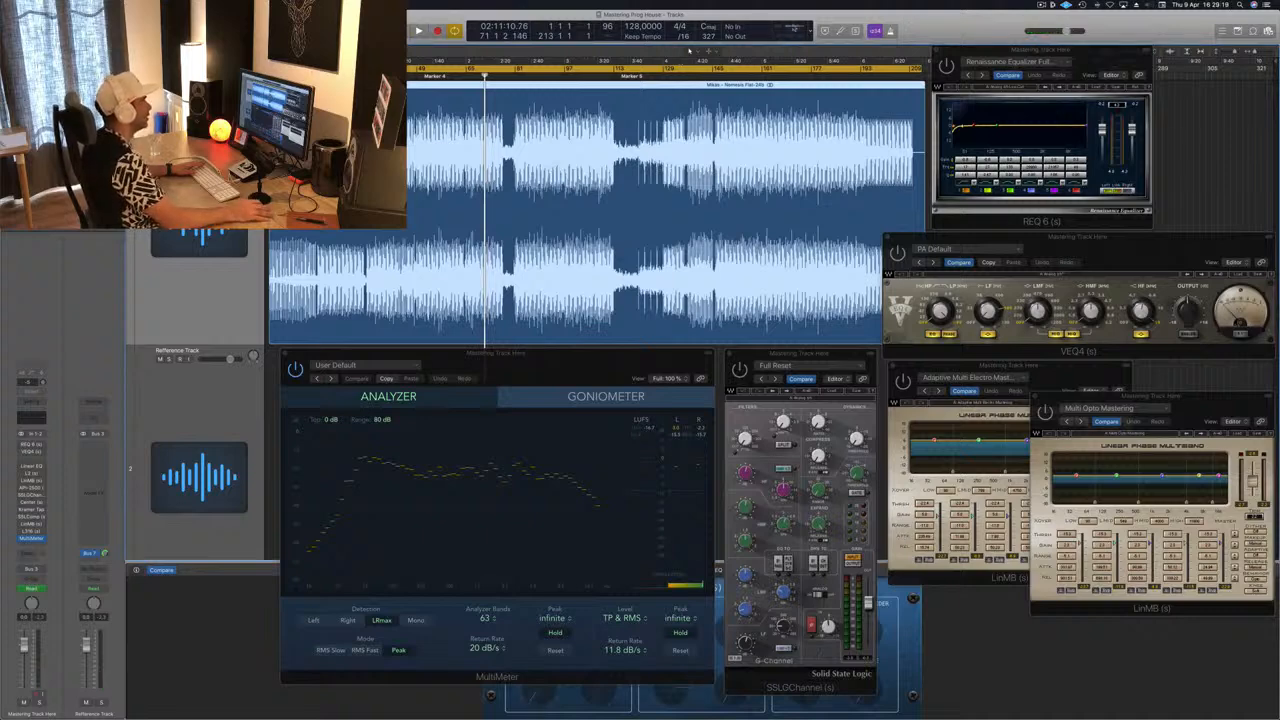
key("space")
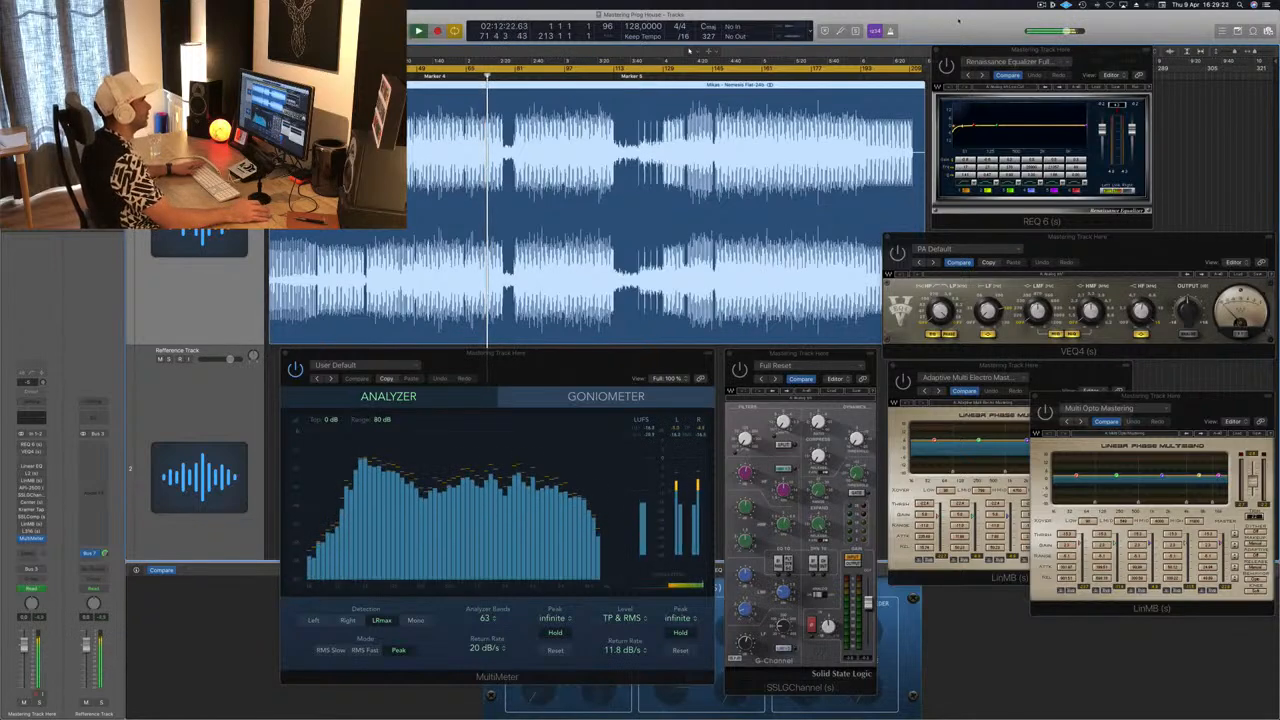
Step: Open the Performance Meter and place its window over the lower part of the REQ 6 plug-in window
left_click(806, 30)
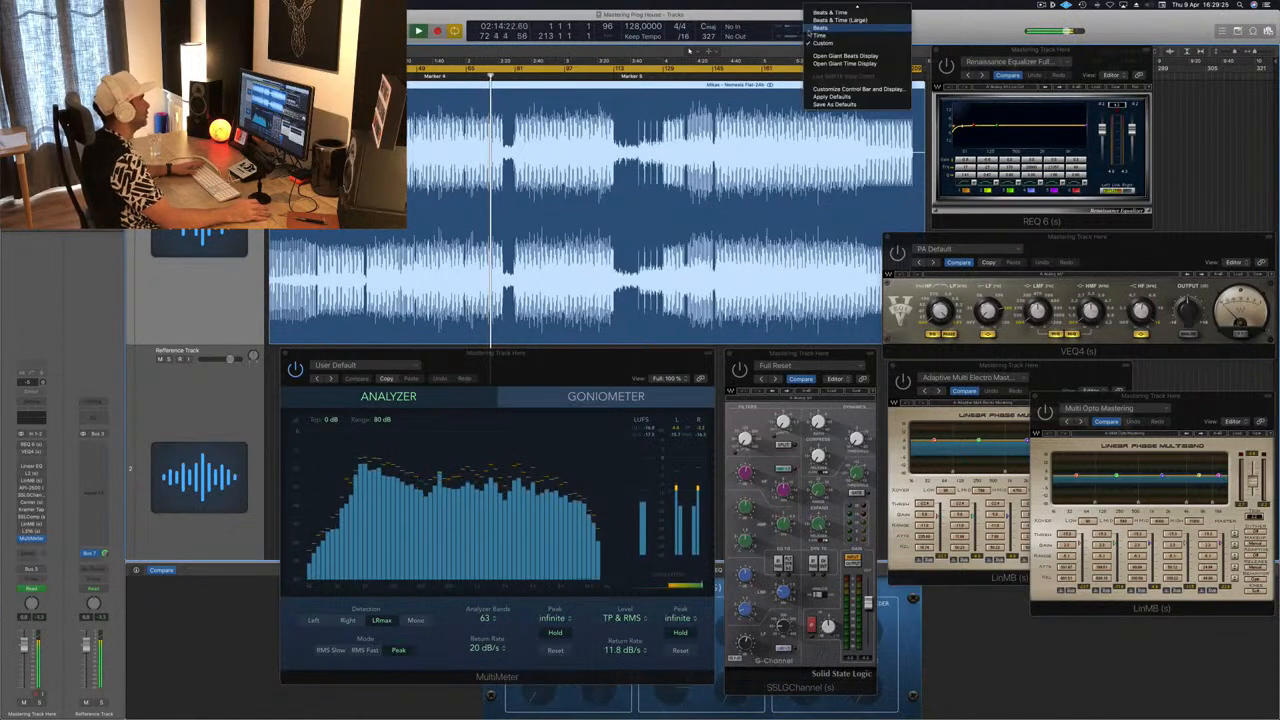
left_click(806, 30)
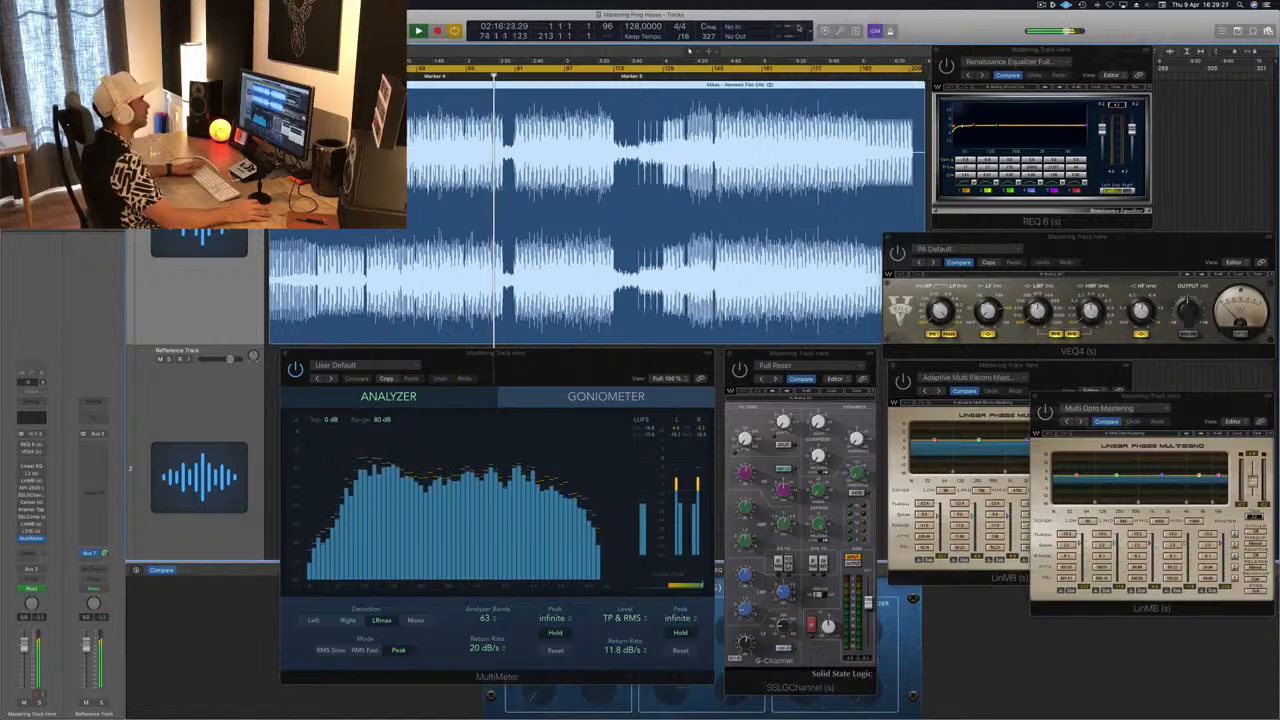
double_click(806, 30)
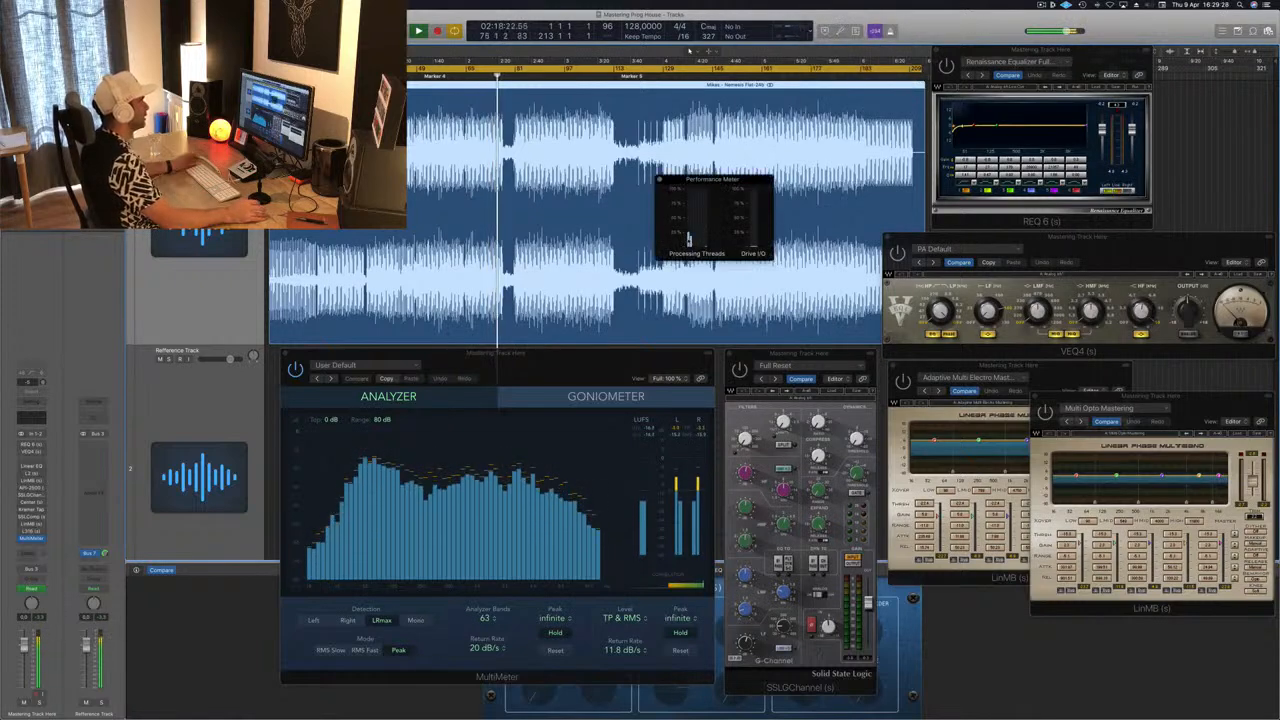
left_click_drag(739, 179, 1152, 148)
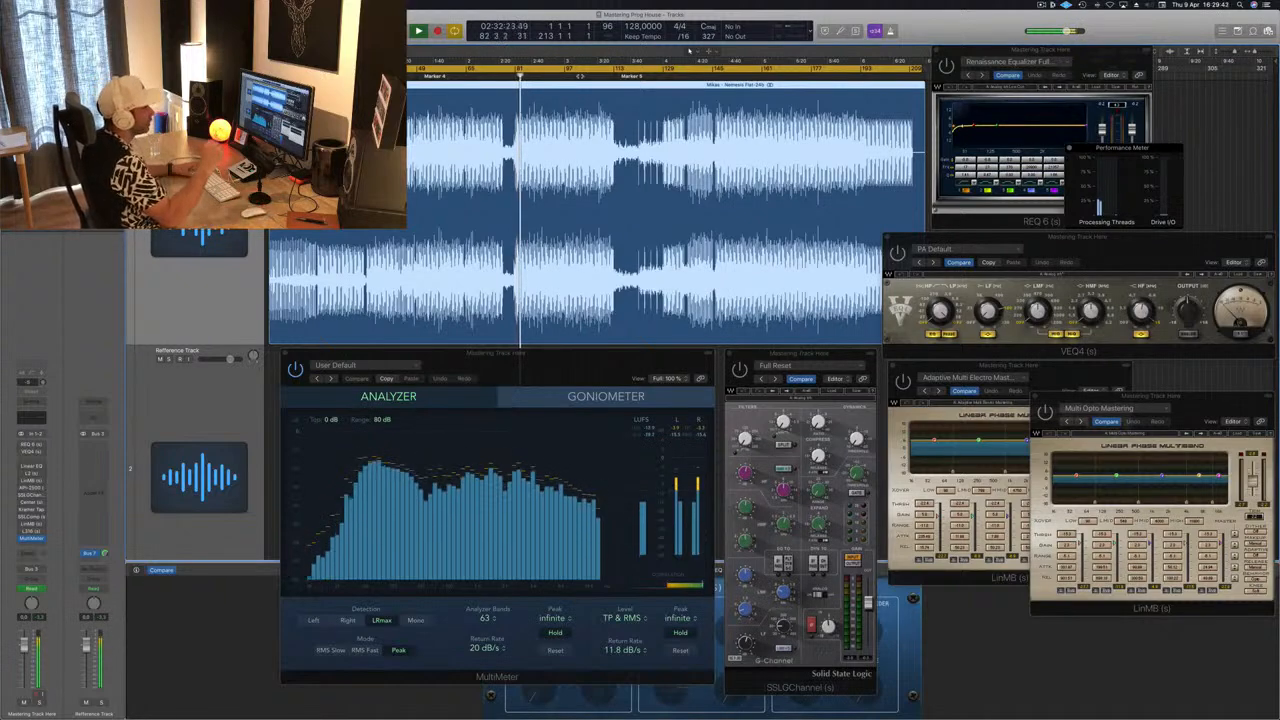
Step: Audition the mix from Marker 5 with the REQ 6 window moved slightly, and restart playback from the song's beginning
key("period")
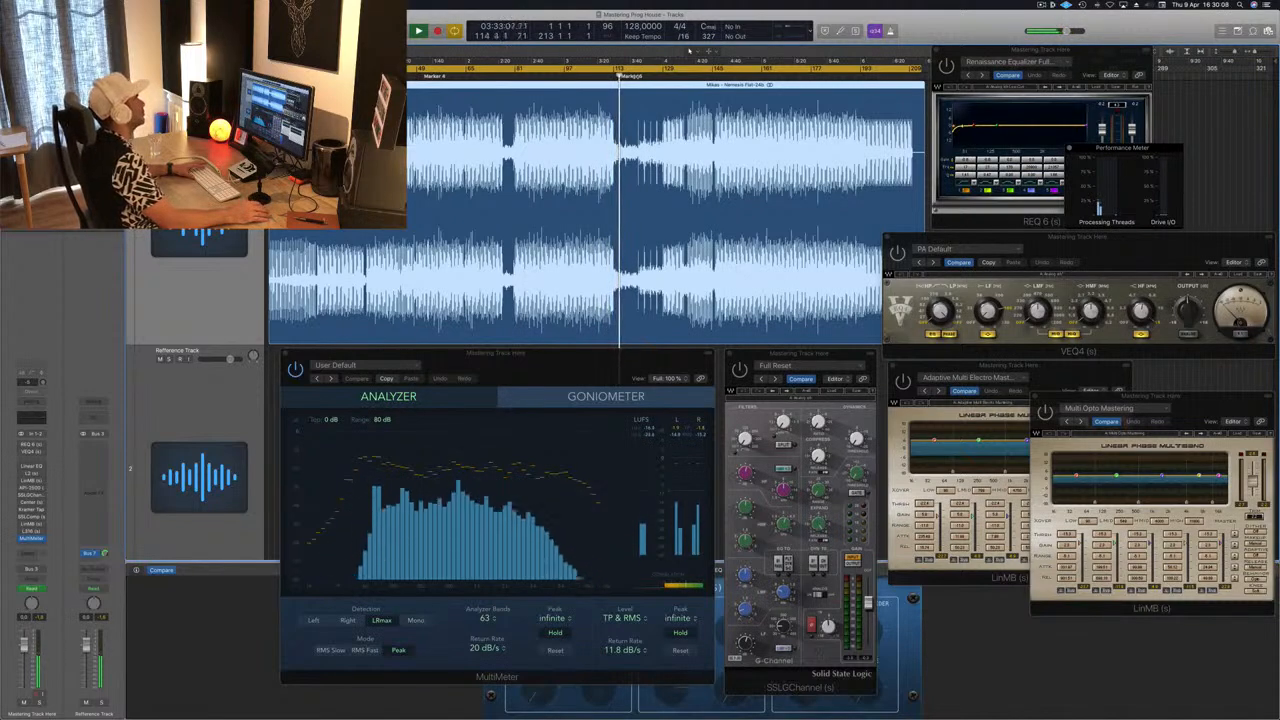
mouse_move(1099, 52)
left_mouse_down()
mouse_move(1163, 55)
mouse_move(1115, 51)
left_mouse_up()
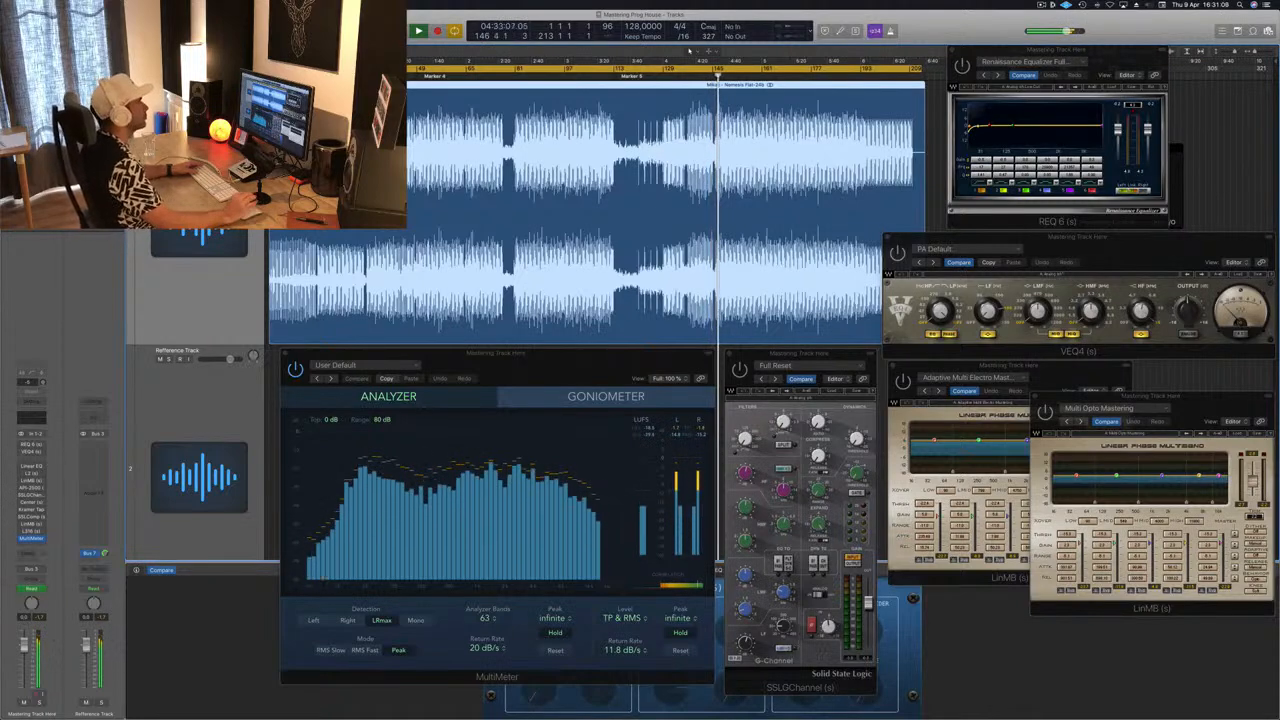
key("space")
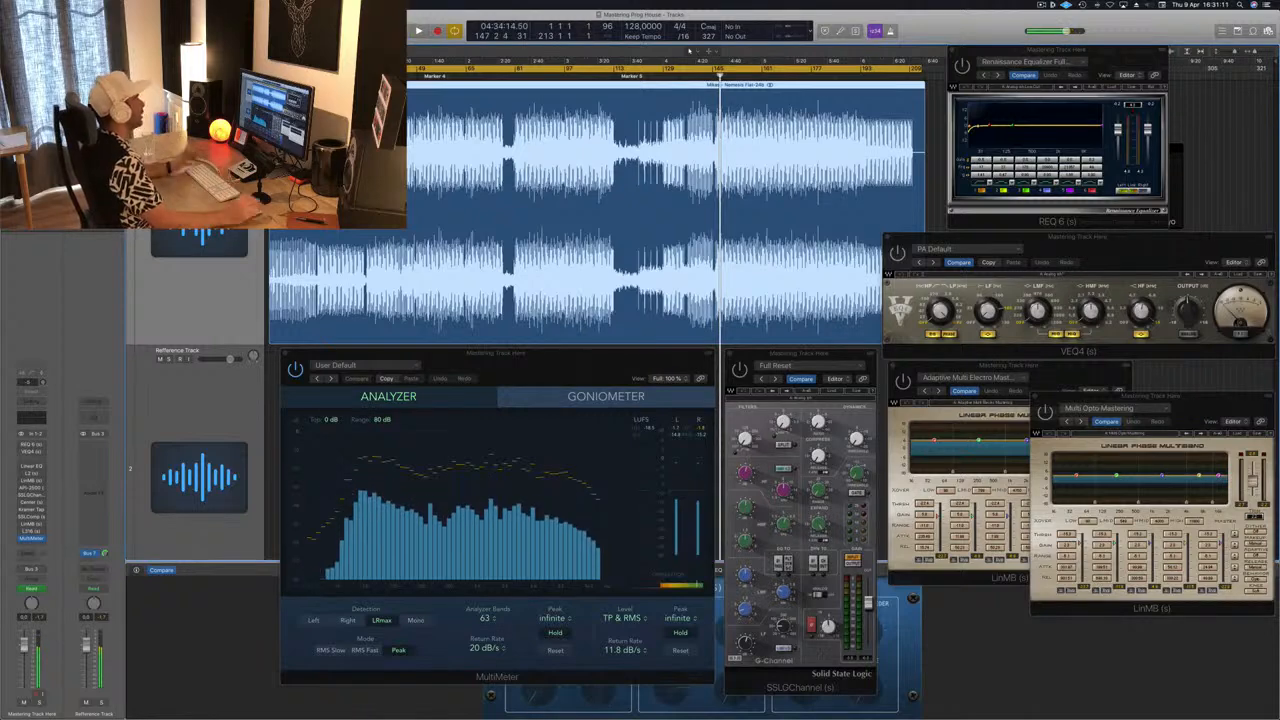
key("Return")
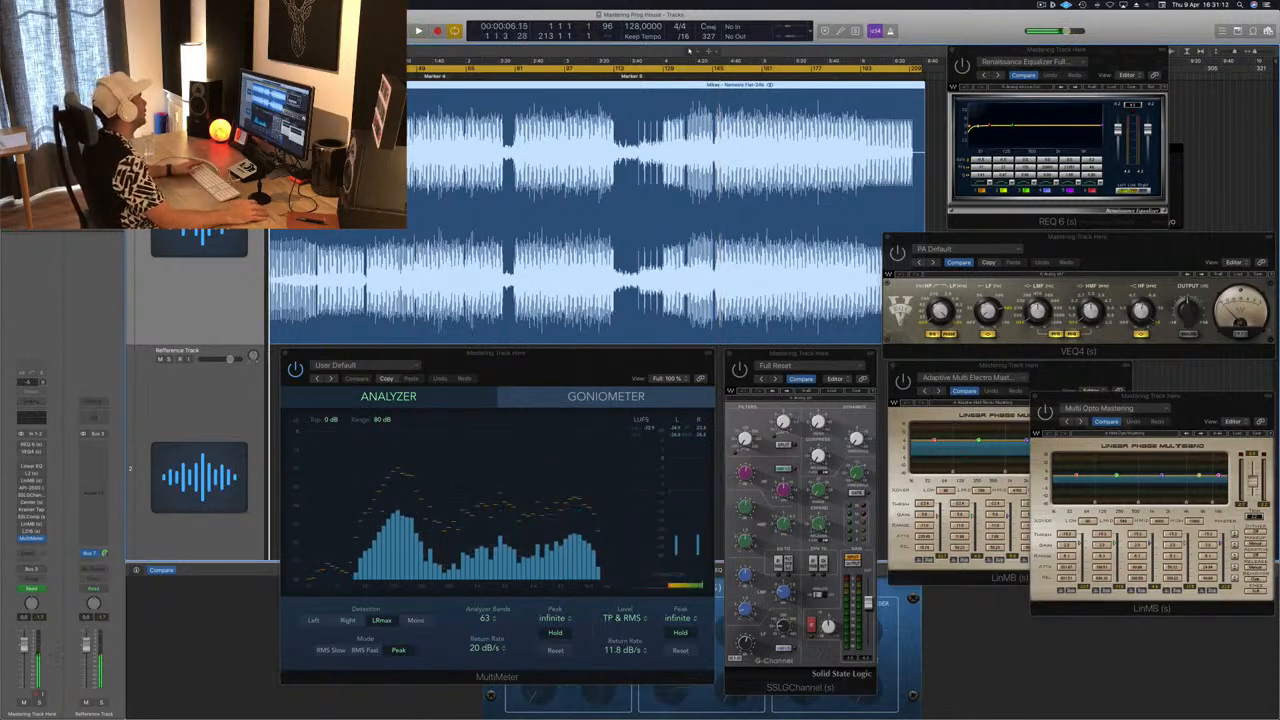
Step: Set the cycle range from bar 81 to bar 112 and start looped playback, dismissing the disk repair alert
left_click_drag(410, 66, 516, 66)
key("space")
key("space")
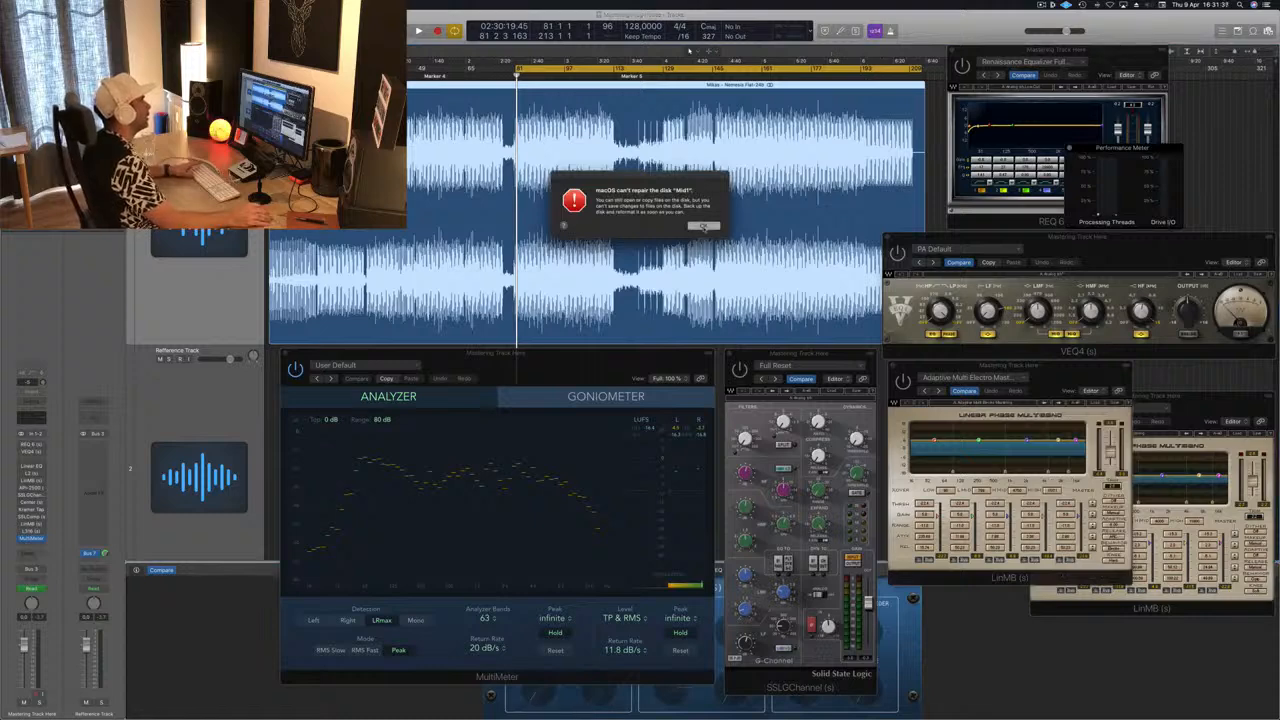
left_click_drag(924, 68, 611, 75)
key("space")
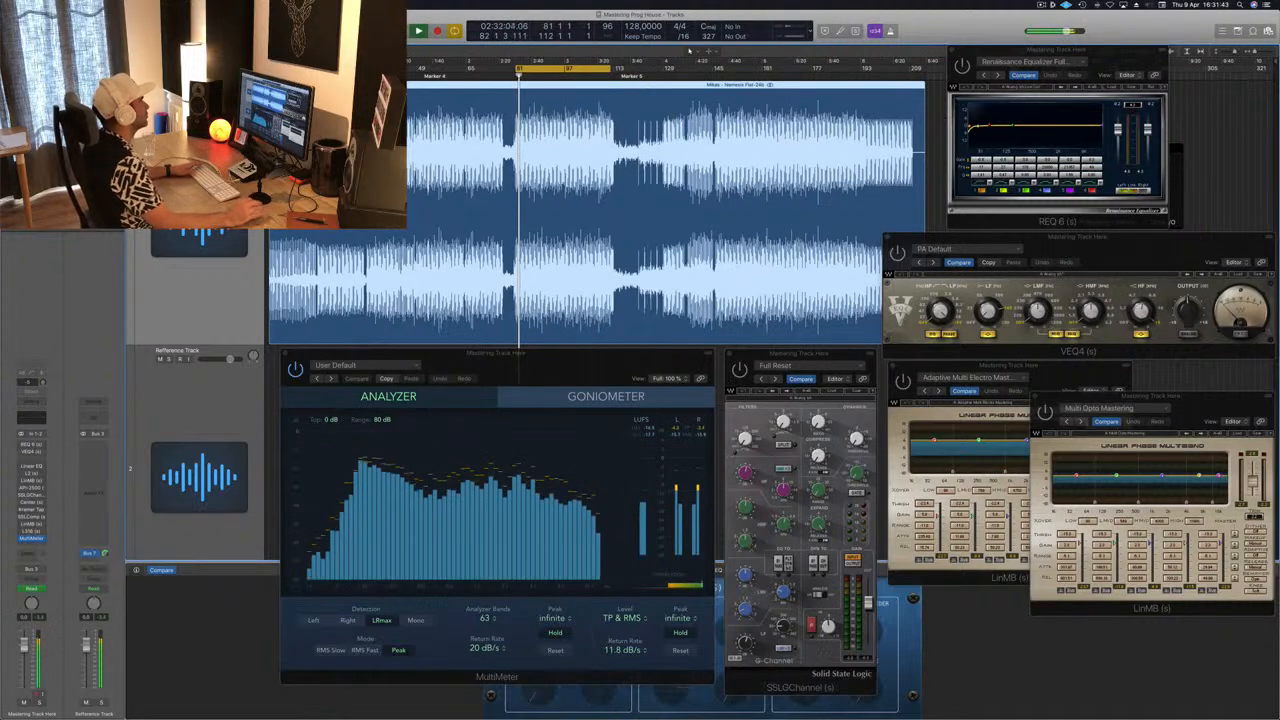
Step: Enable the REQ 6 equalizer on the mastering track and reposition its window above the VEQ4 window
left_click(1119, 61)
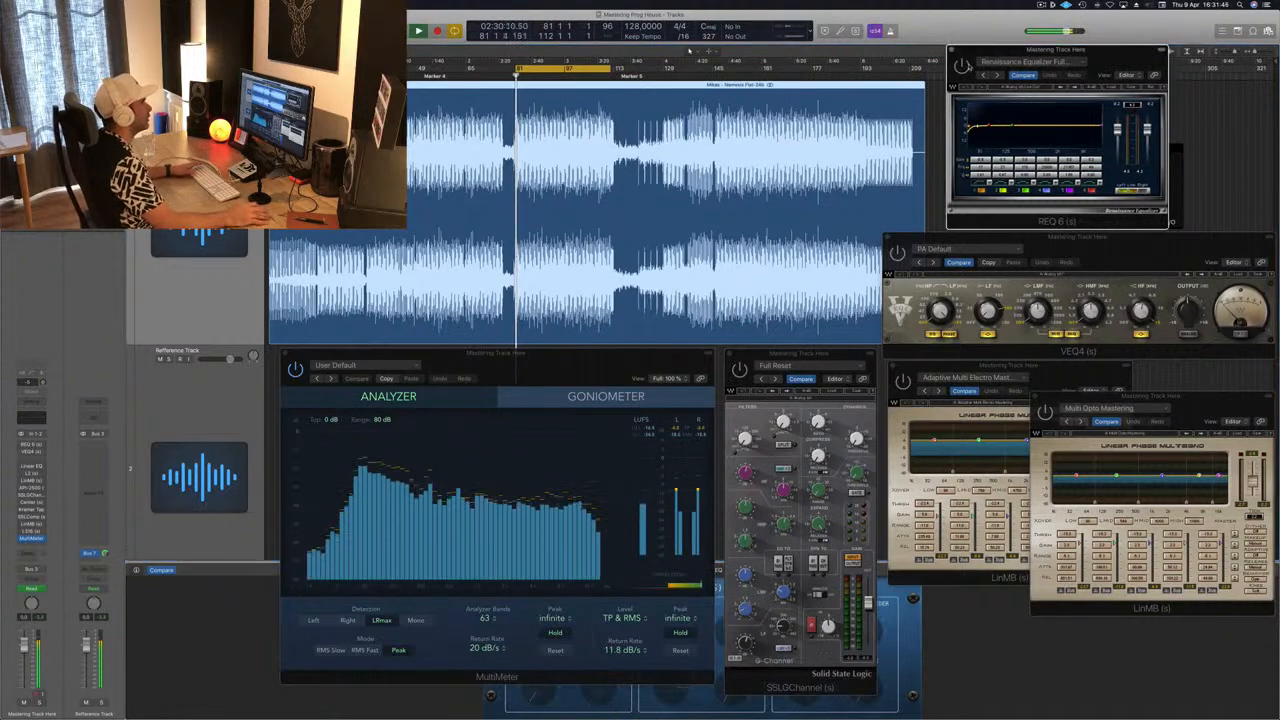
left_click_drag(1109, 63, 1086, 75)
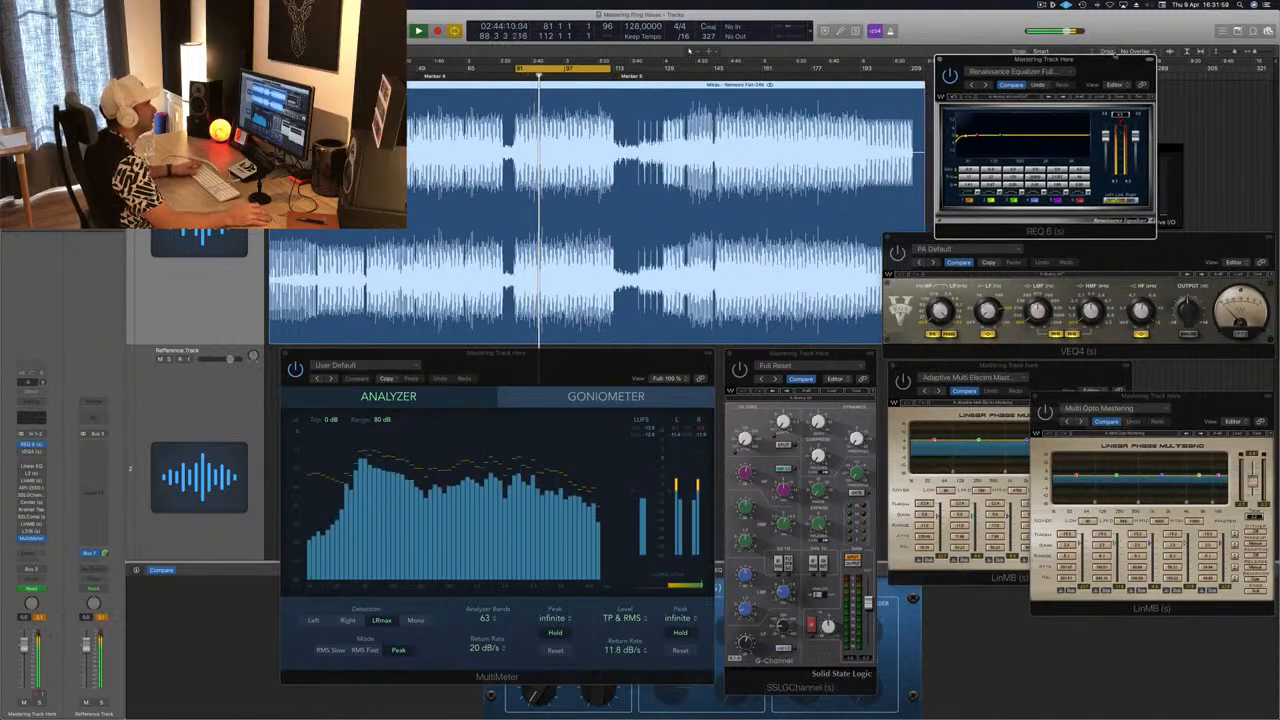
left_click_drag(1099, 67, 1106, 65)
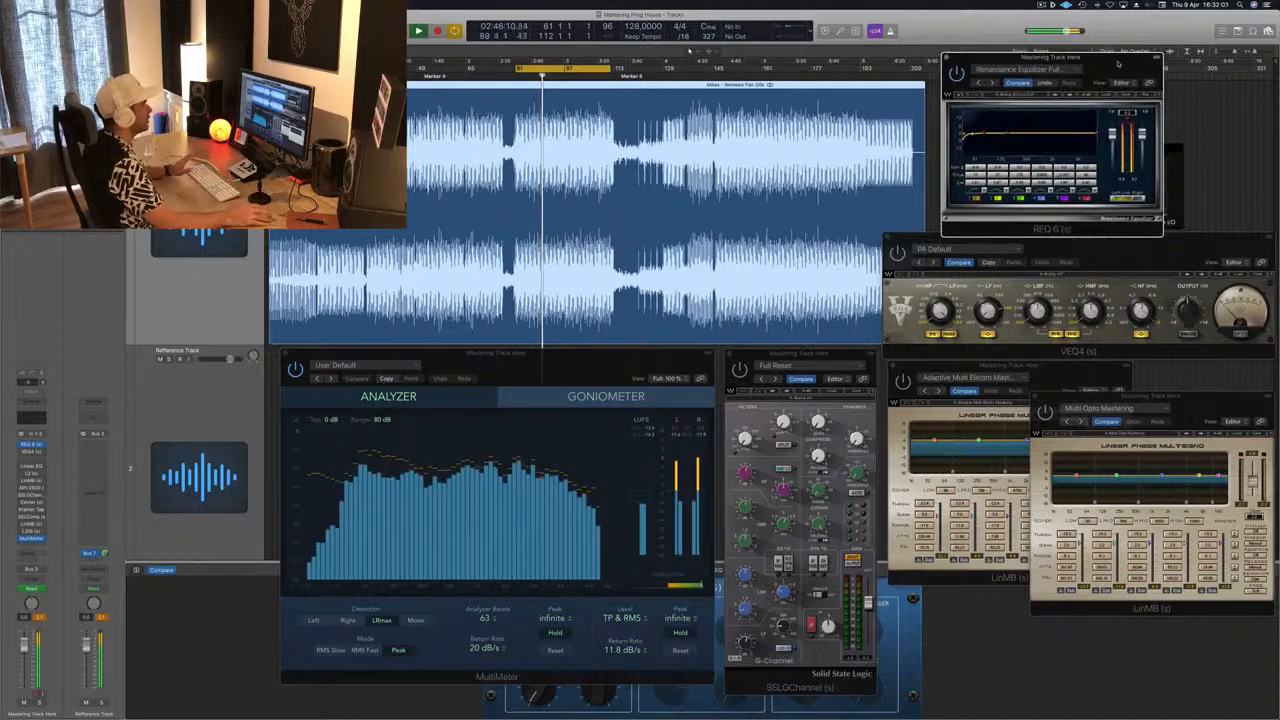
Step: Enable the VEQ4 equalizer on the mastering track and restart the looped playback
left_click(1006, 242)
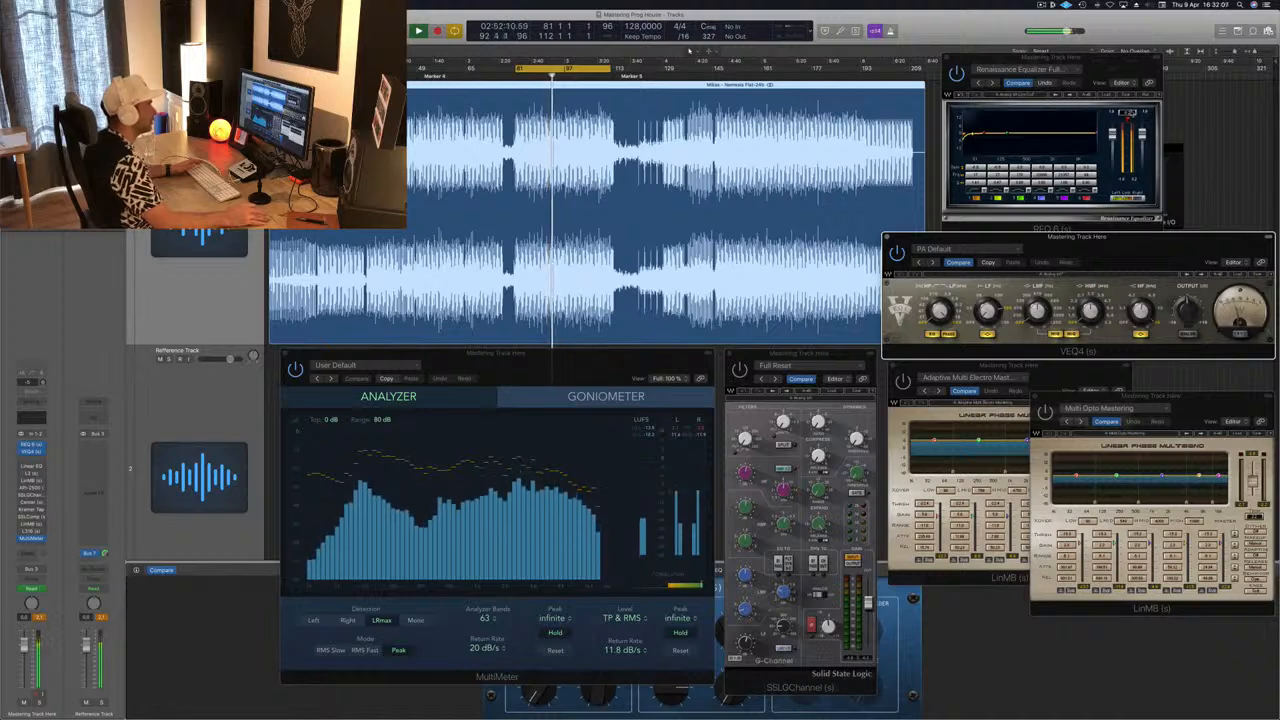
left_click(1155, 208)
left_click(1172, 240)
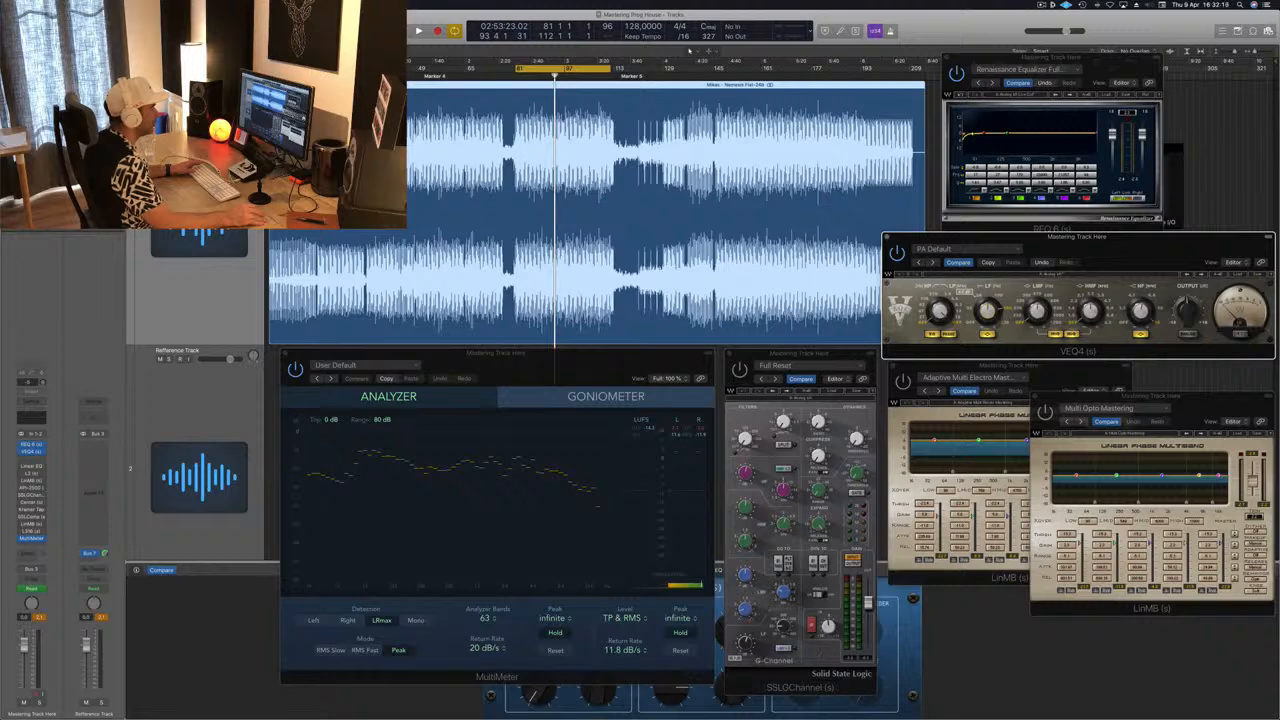
key("space")
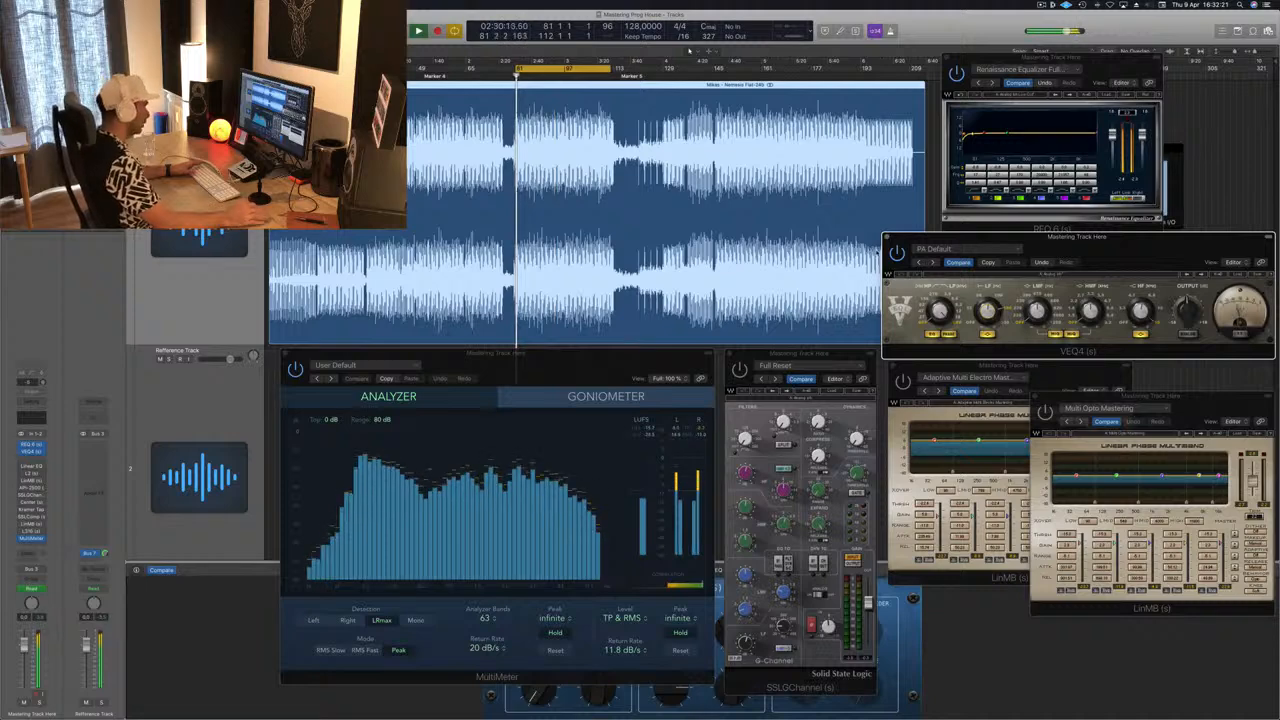
Step: Reposition the VEQ4 window between the REQ 6 and LinMB windows while the loop plays
left_click_drag(1124, 243, 1102, 243)
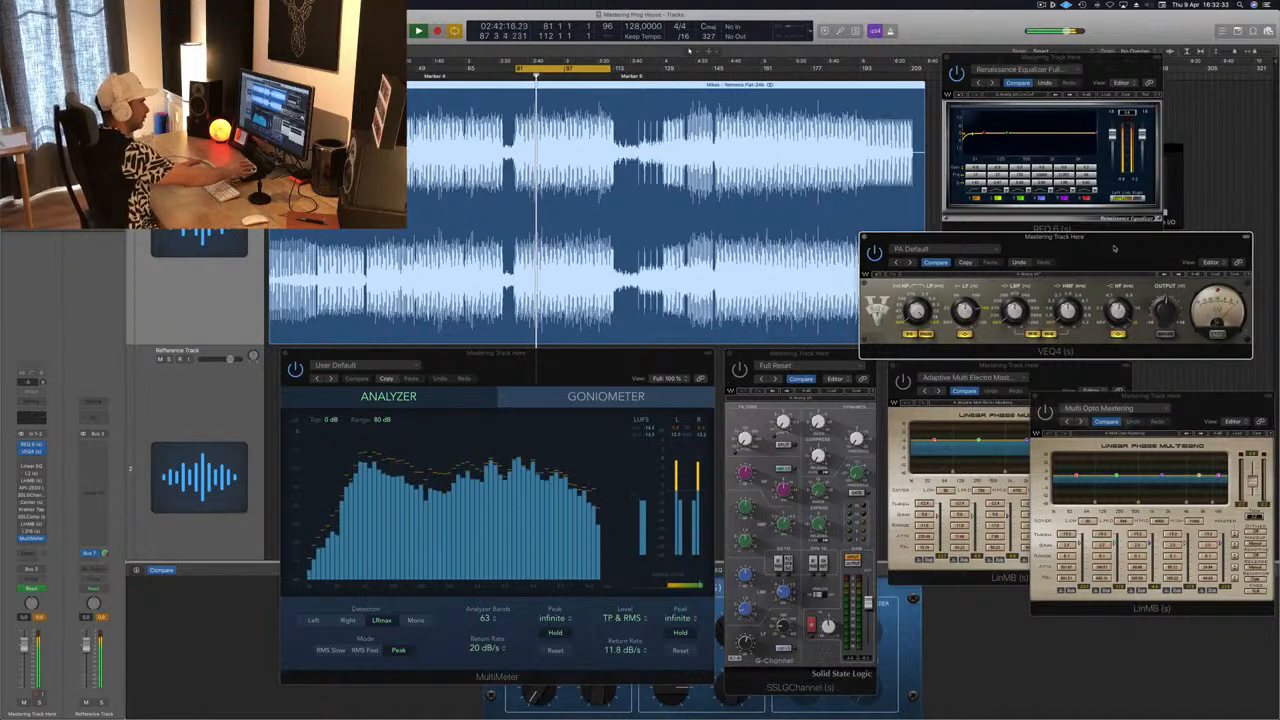
left_click_drag(1114, 247, 1190, 246)
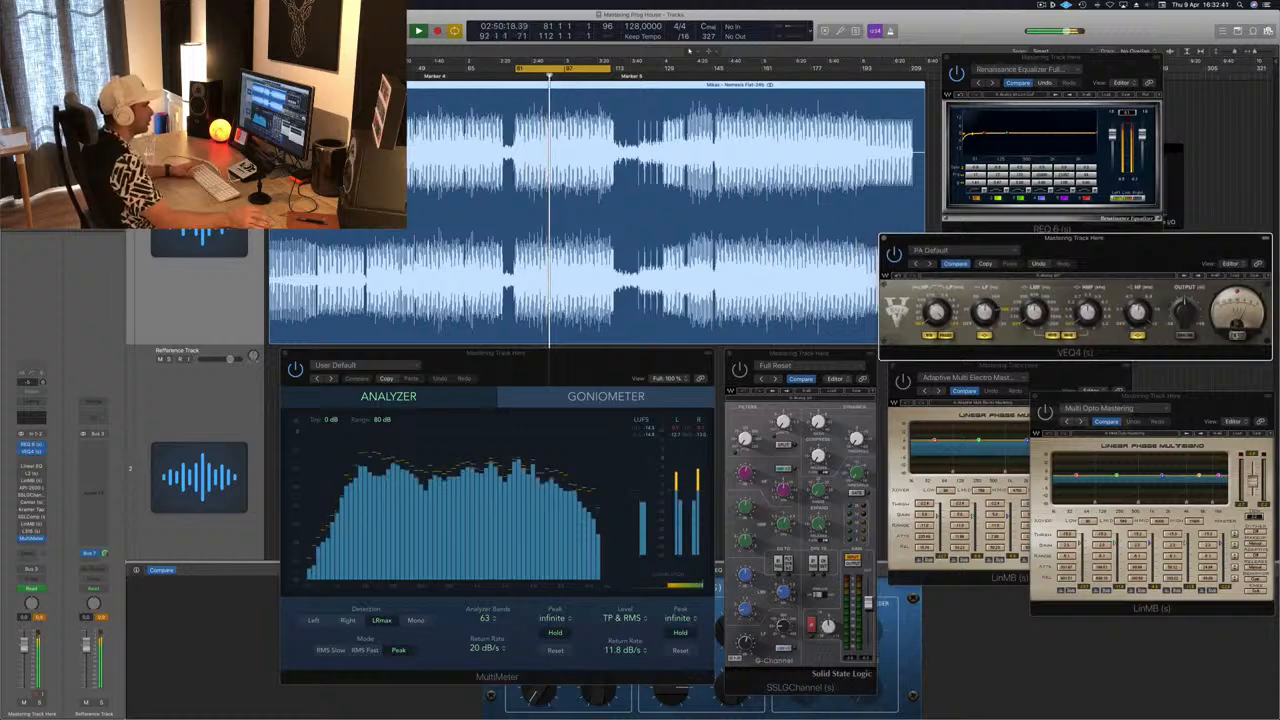
left_click_drag(1192, 243, 1200, 233)
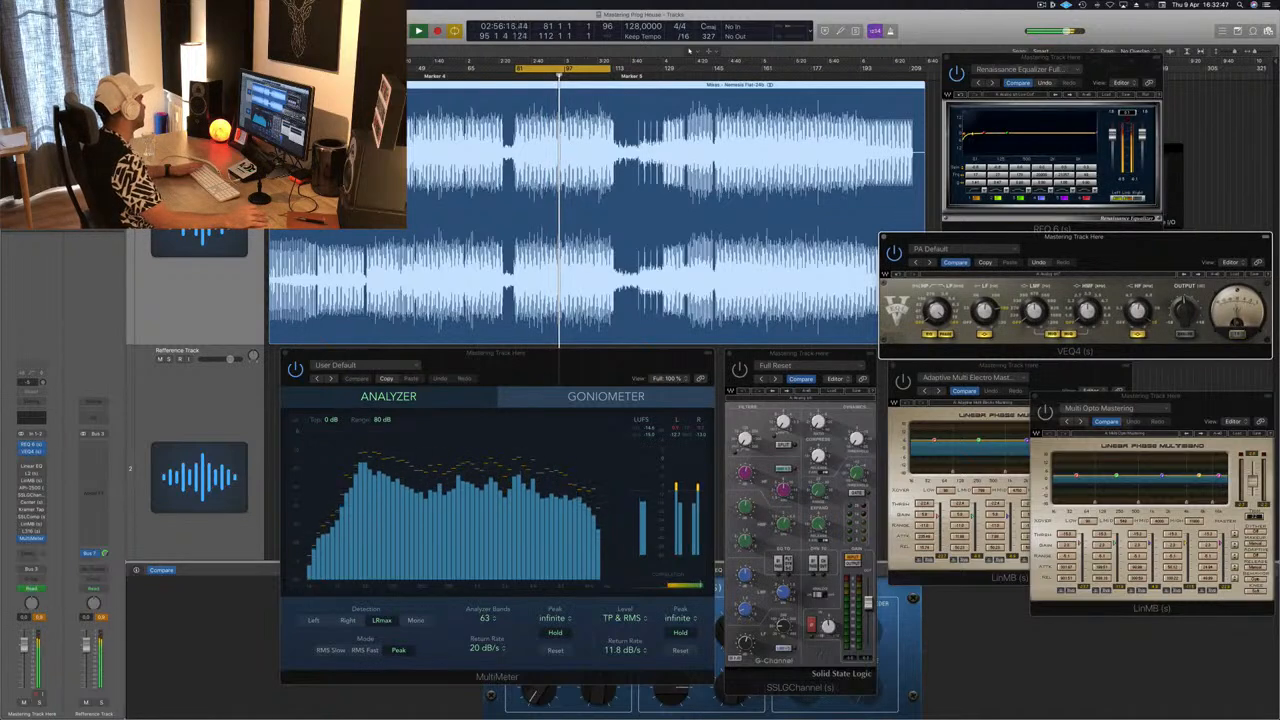
Step: Open the L2 Ultramaximizer from the mastering track's inserts, enable it and close its window
left_click(32, 475)
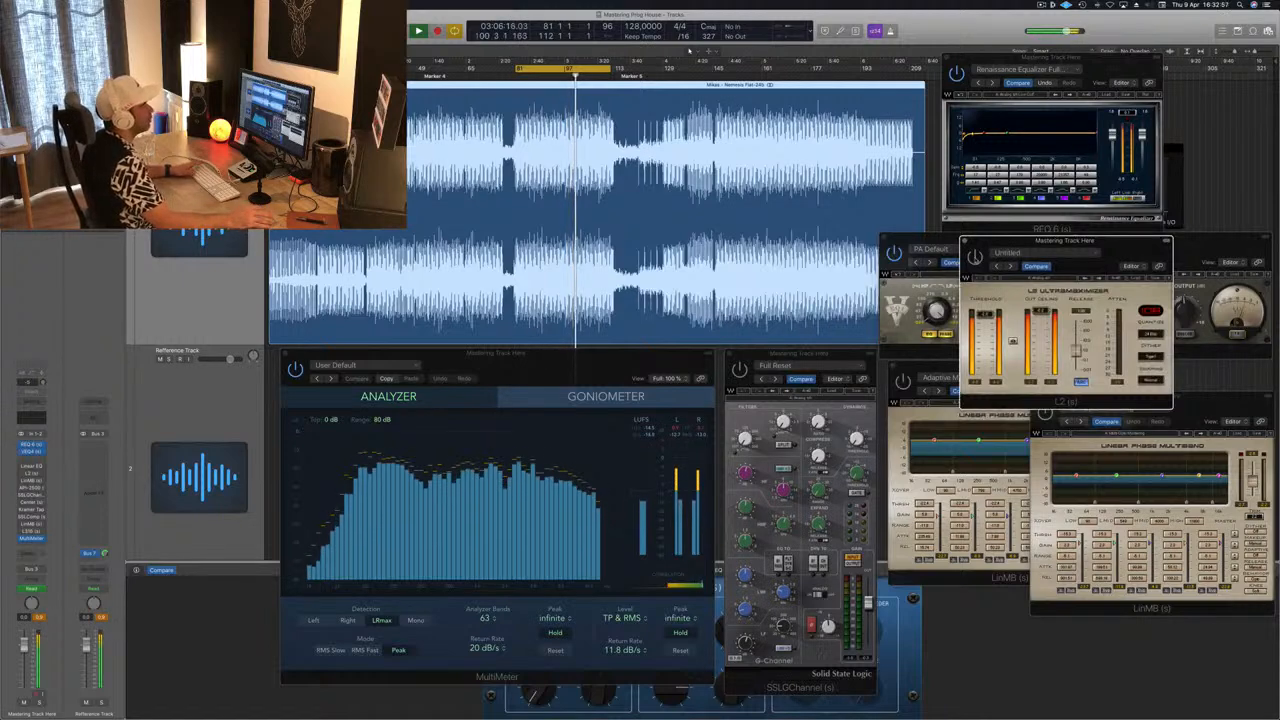
left_click_drag(1142, 247, 1123, 264)
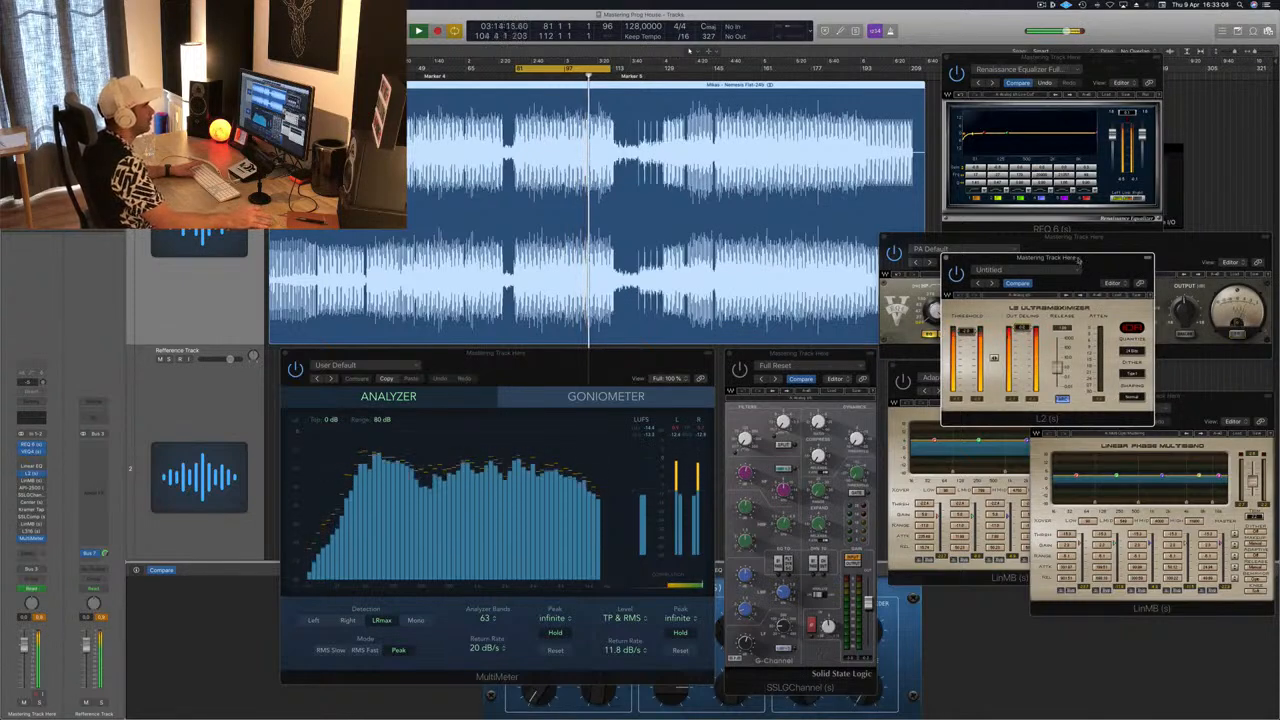
left_click(947, 259)
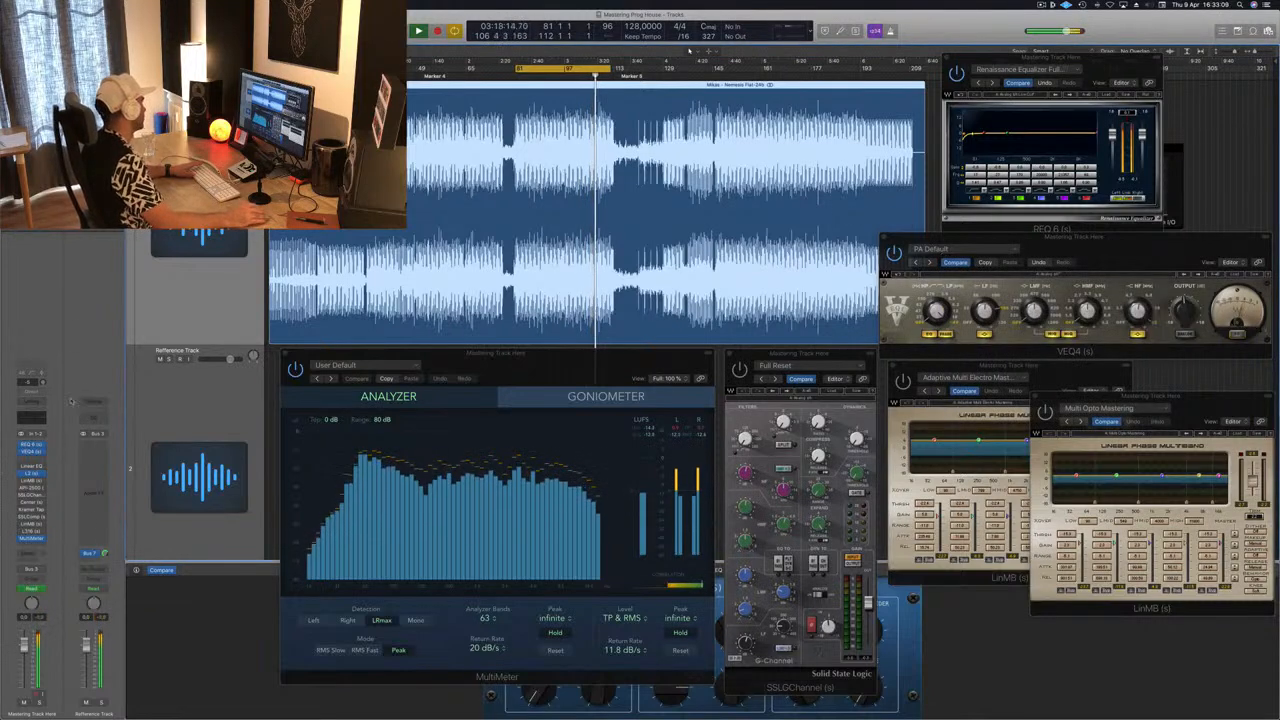
Step: Reopen the LinMB window with the Adaptive Multi Electro preset and move it over the SSLGChannel window
left_click(31, 483)
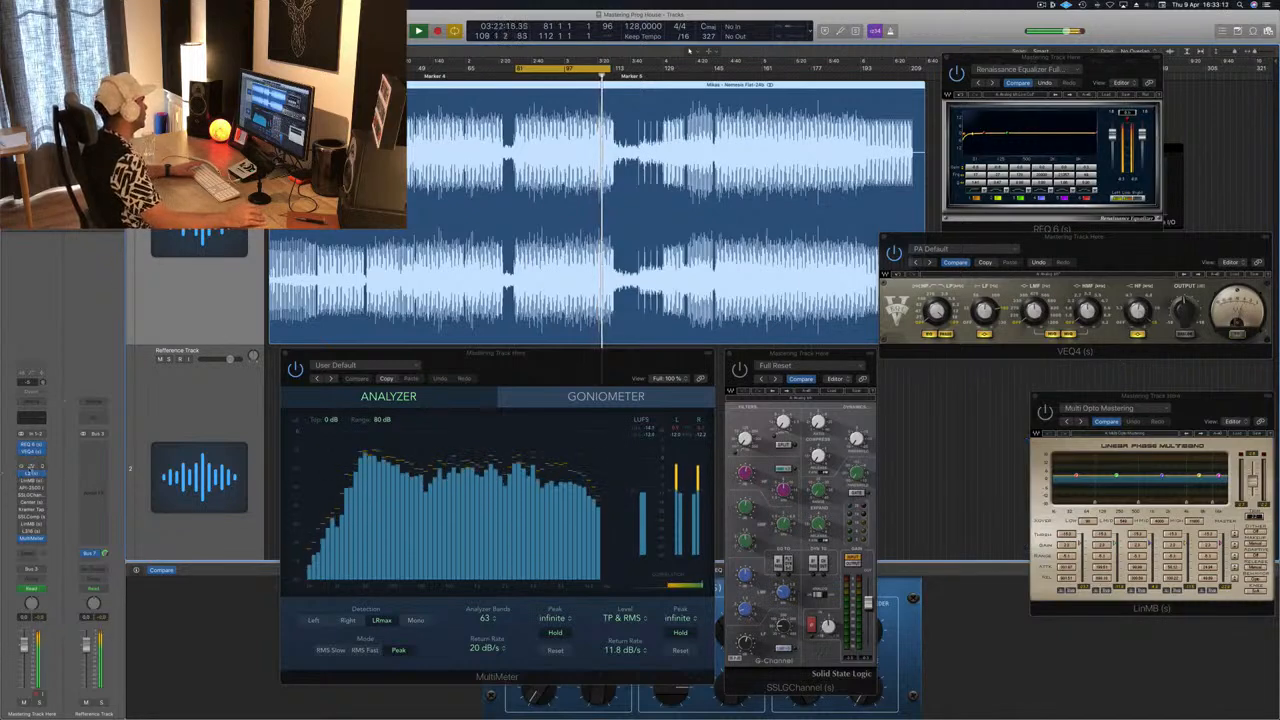
left_click(31, 481)
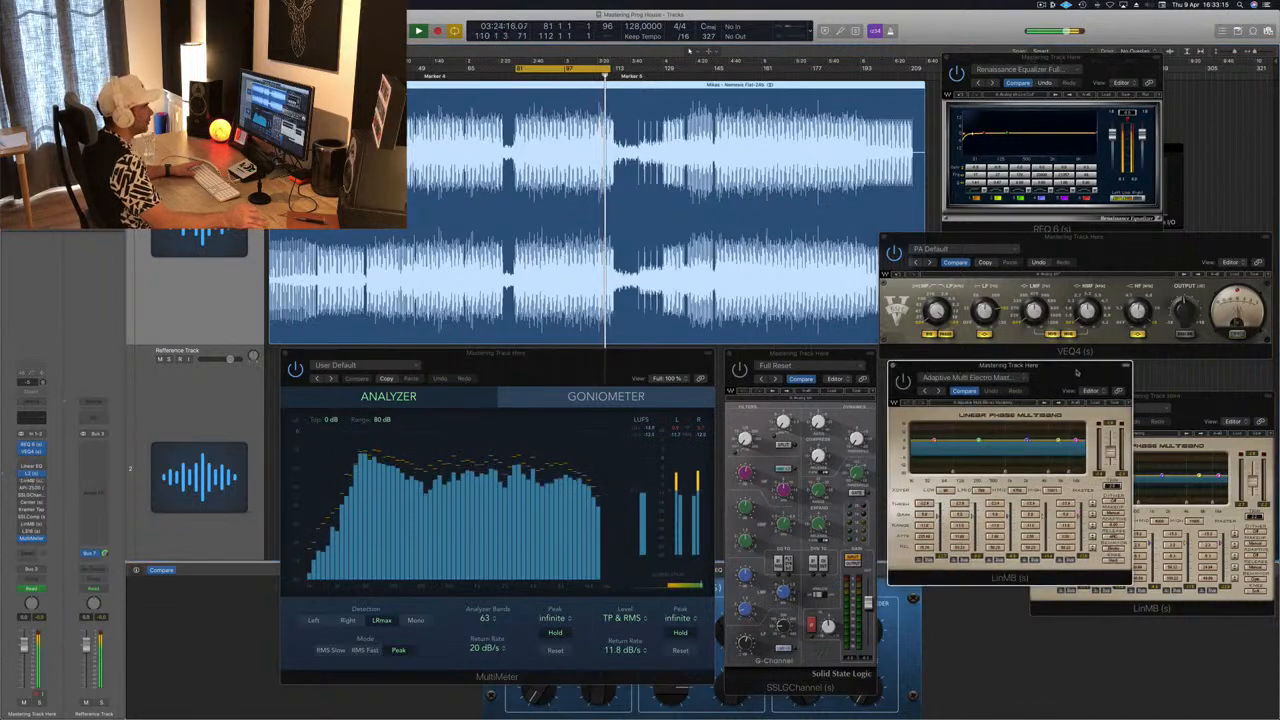
left_click_drag(1077, 373, 964, 378)
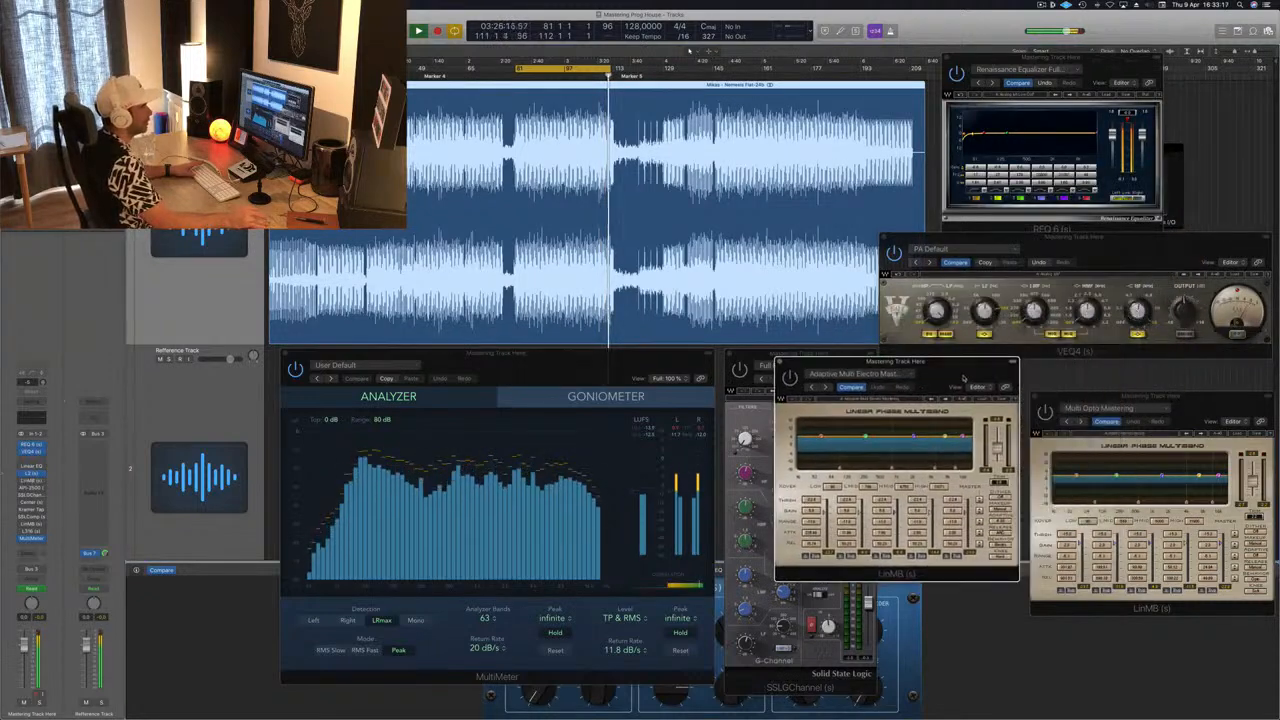
Step: Bring the REQ 6 and VEQ4 windows forward and extend the end of the cycle range to bar 155
left_click(1104, 66)
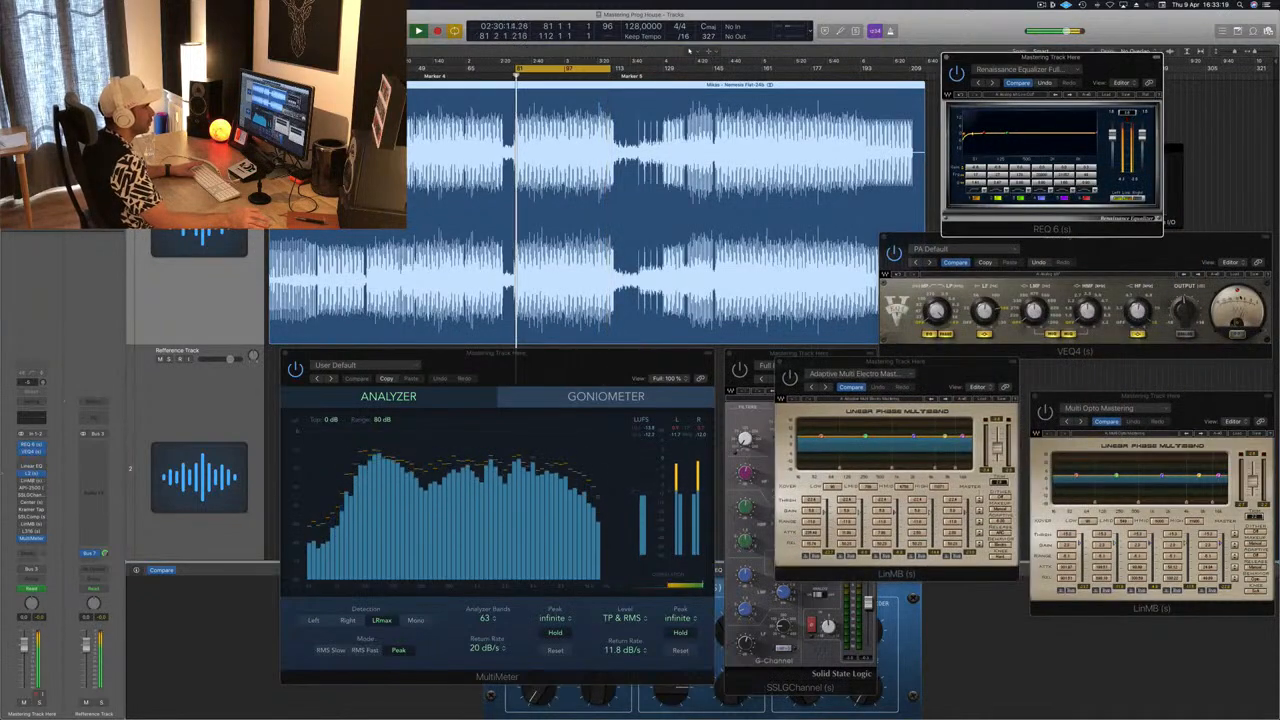
left_click(1239, 295)
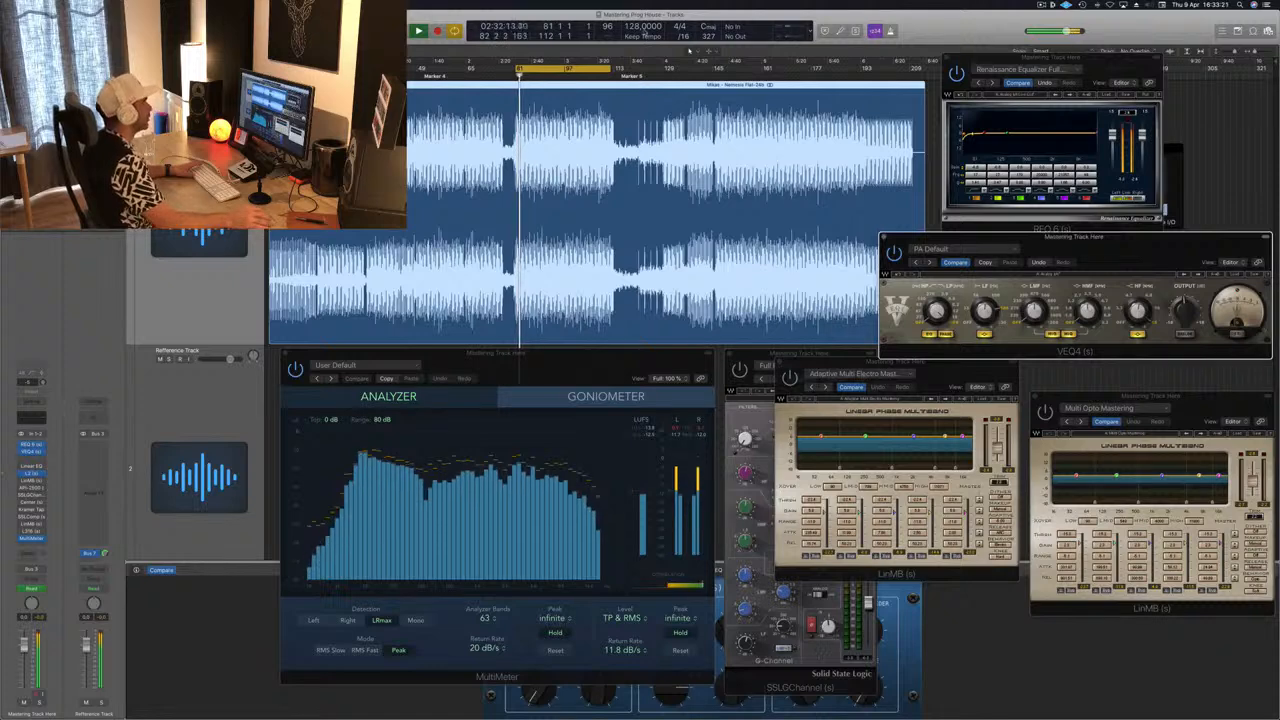
left_click_drag(612, 72, 743, 75)
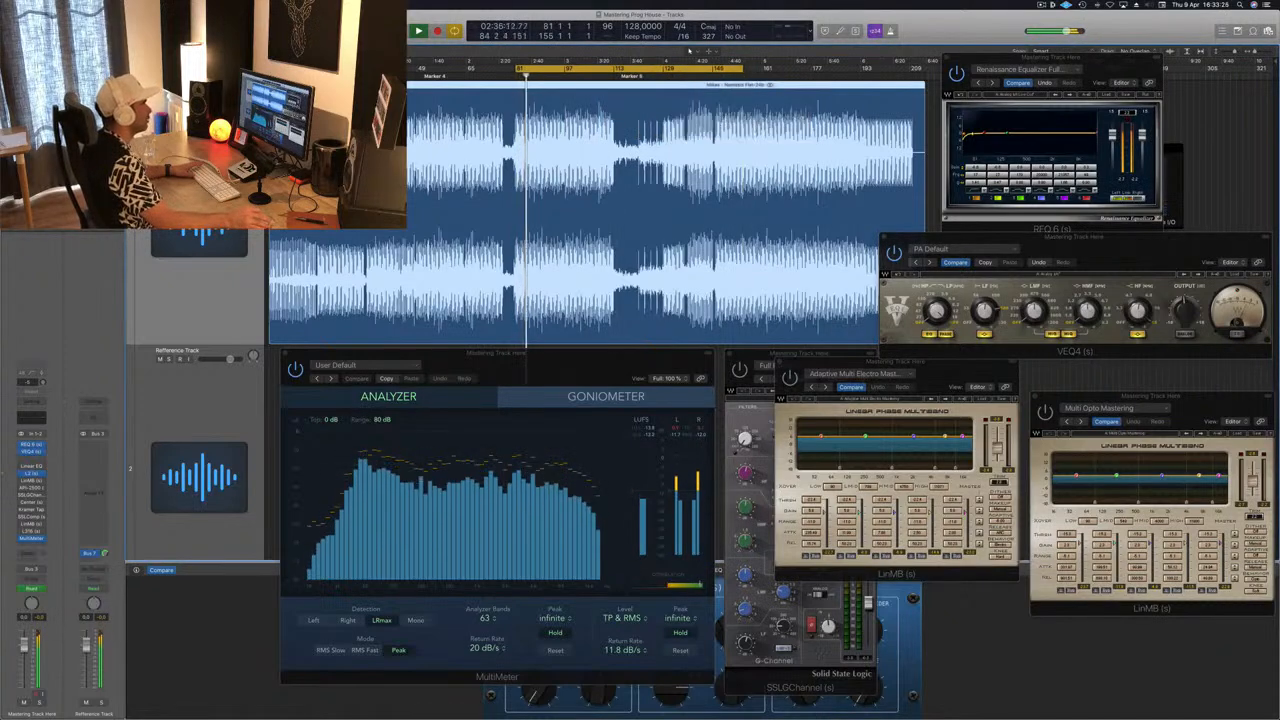
Step: Enable the LinMB multiband processor with the Adaptive Multi Electro preset and reposition its window beside the VEQ4
mouse_move(953, 359)
left_mouse_down()
mouse_move(925, 394)
mouse_move(966, 380)
left_mouse_up()
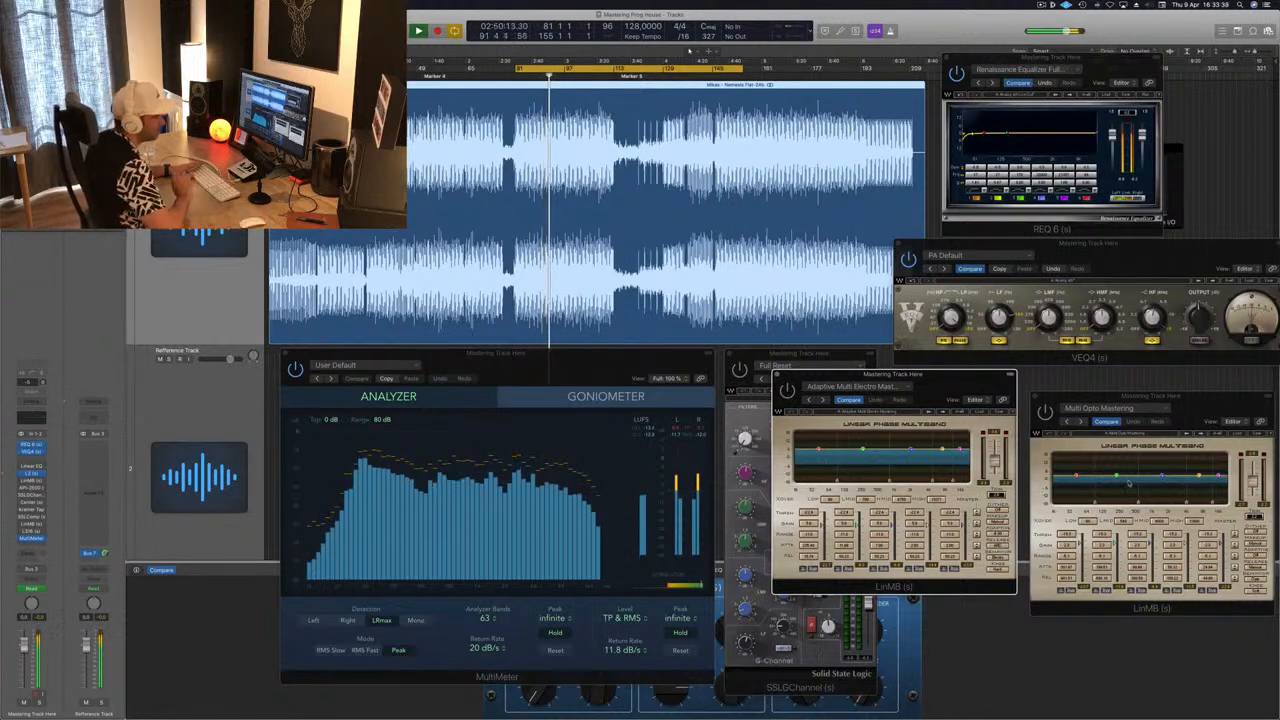
left_click_drag(1007, 386, 1001, 384)
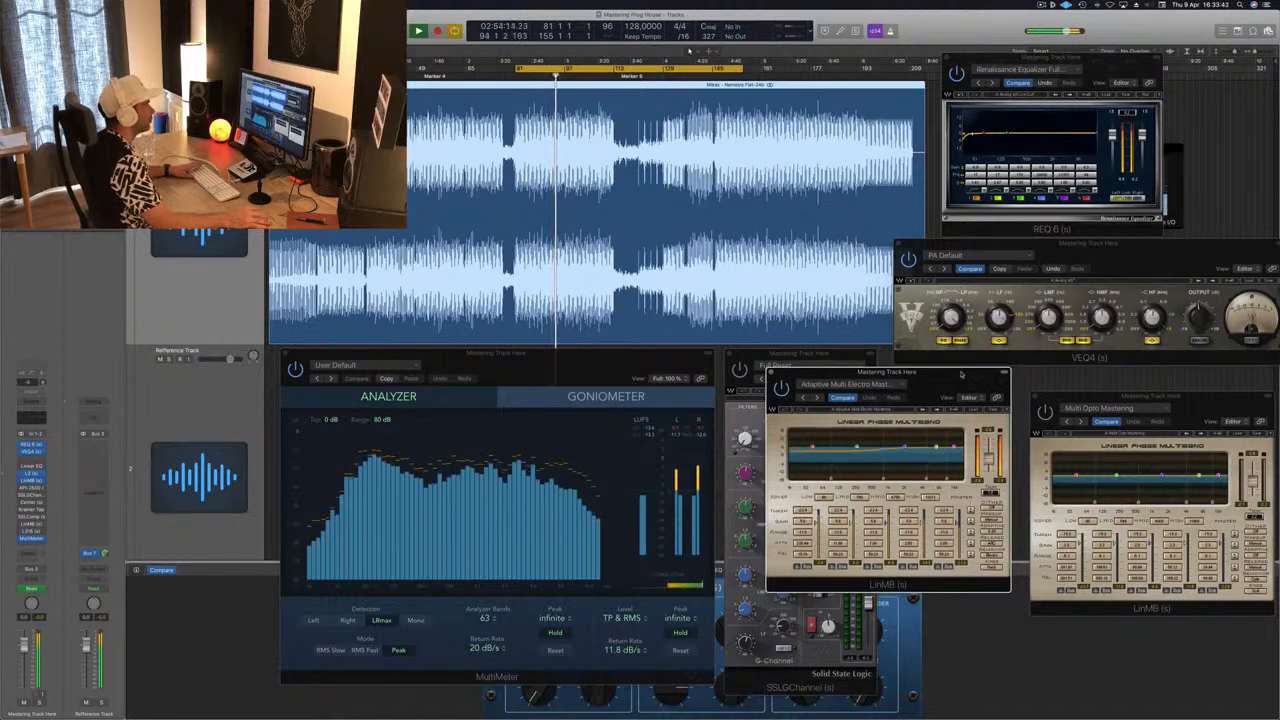
left_click_drag(962, 374, 960, 358)
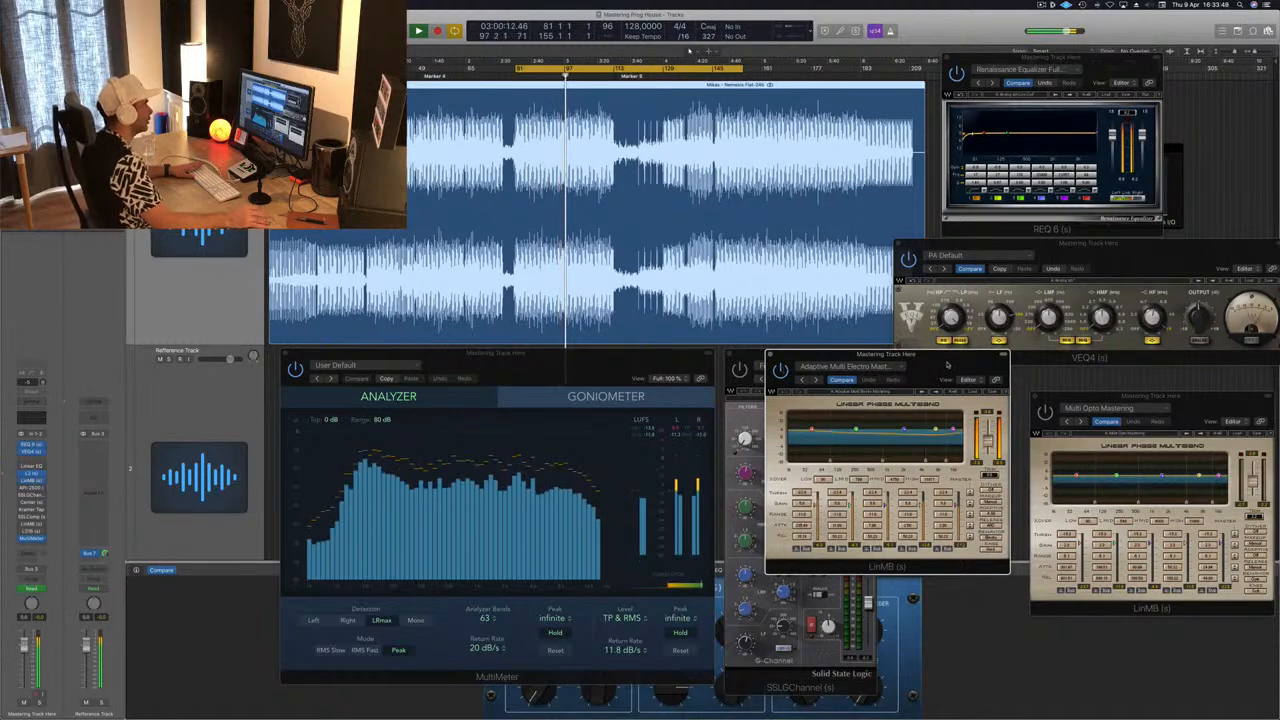
Step: Move the Adaptive Multi Electro LinMB window until it sits directly beside the Multi Opto Mastering LinMB window
left_click_drag(950, 366, 958, 366)
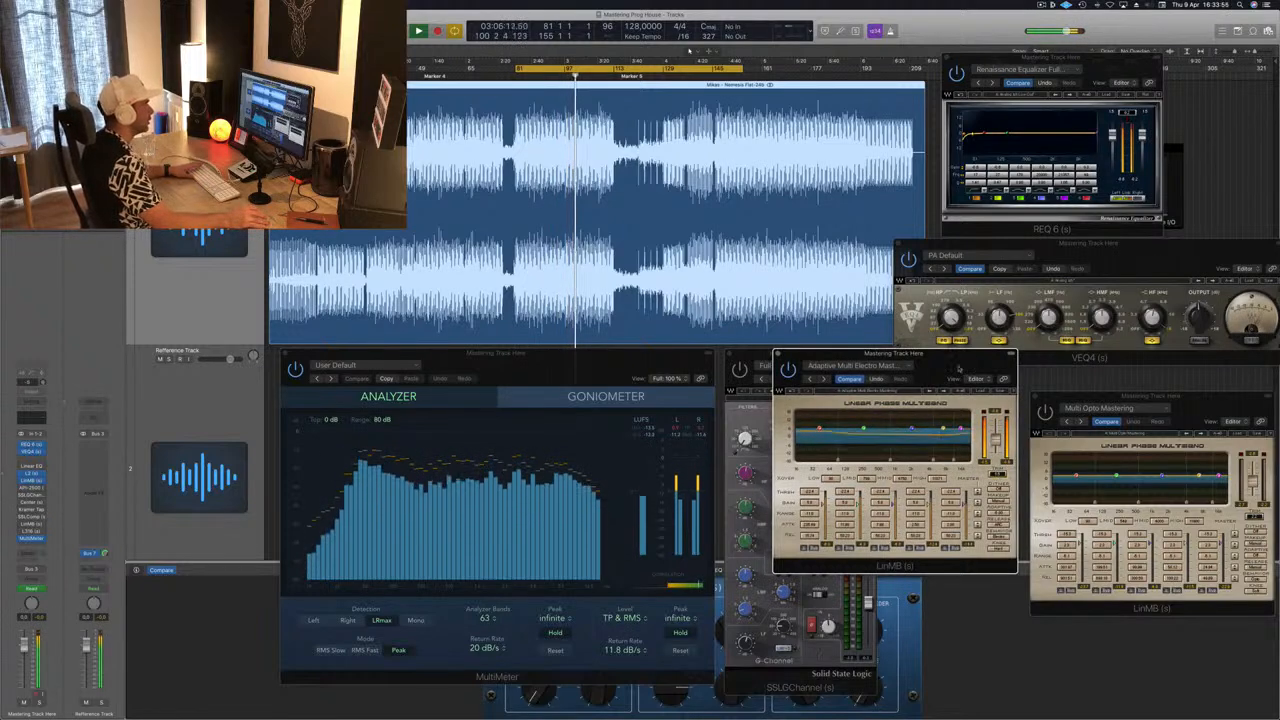
left_click_drag(966, 370, 946, 370)
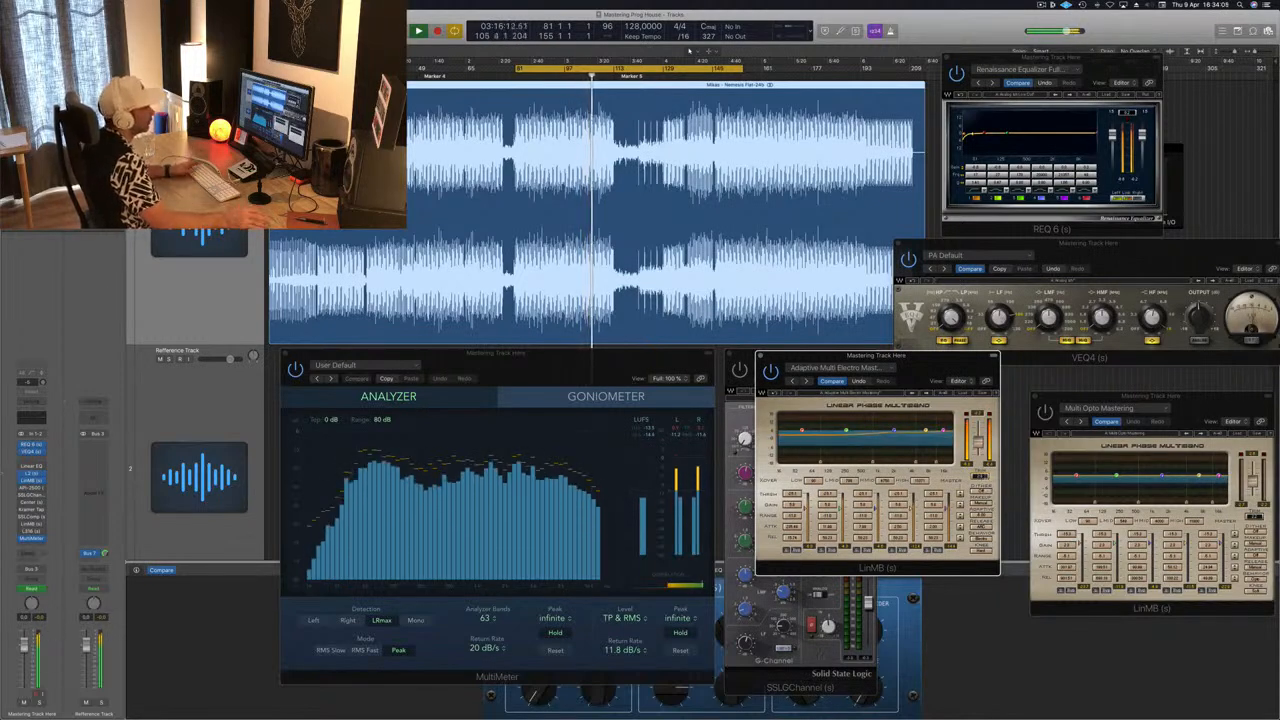
left_click_drag(920, 368, 956, 380)
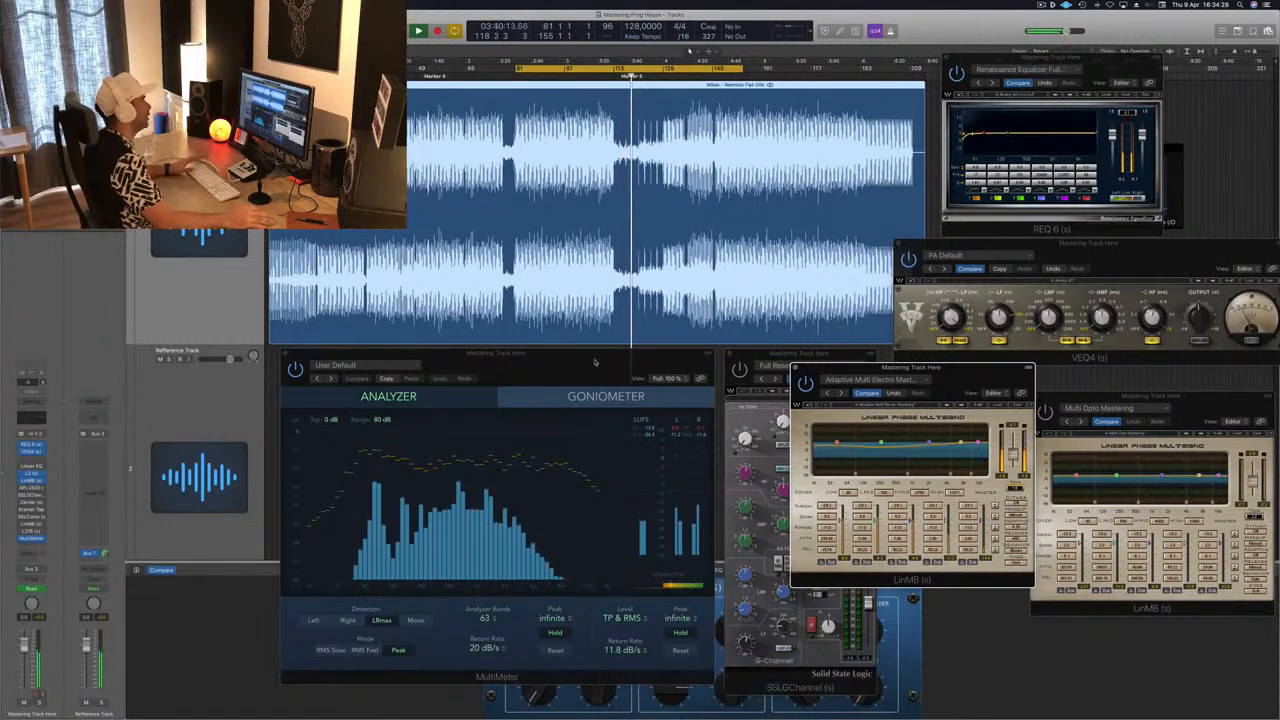
left_click_drag(966, 389, 964, 385)
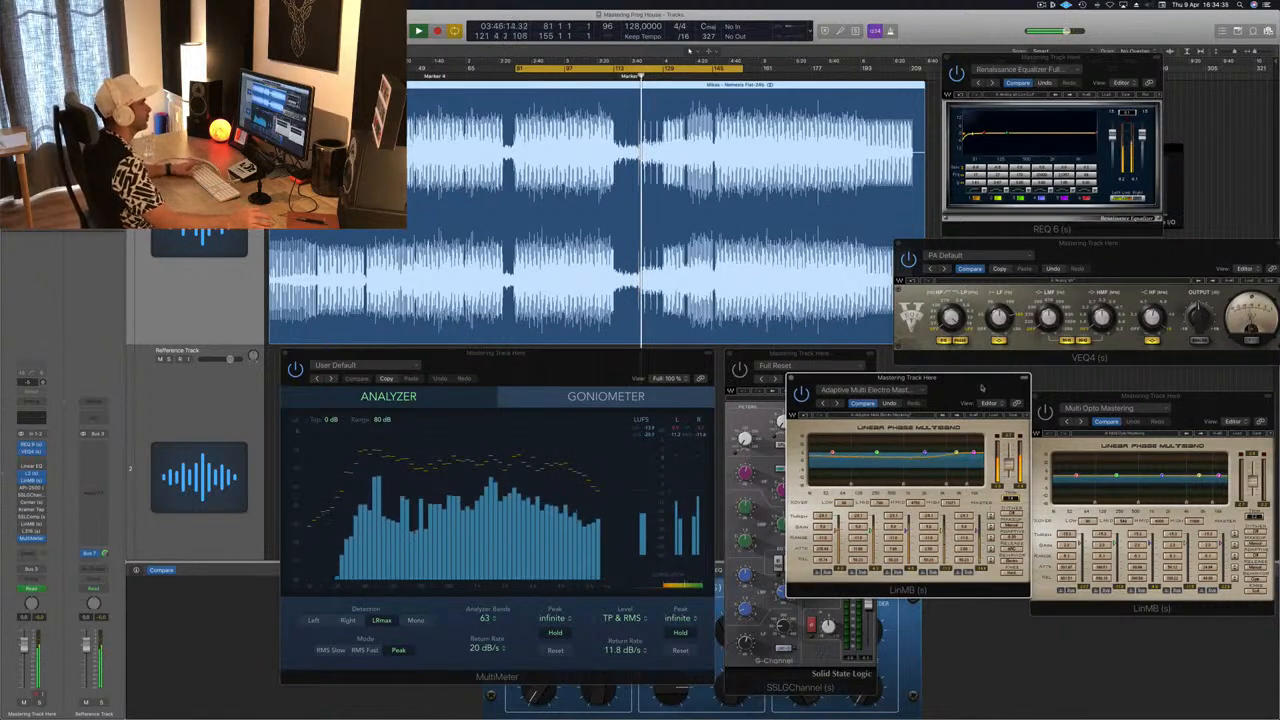
mouse_move(963, 386)
left_mouse_down()
mouse_move(940, 412)
mouse_move(972, 405)
left_mouse_up()
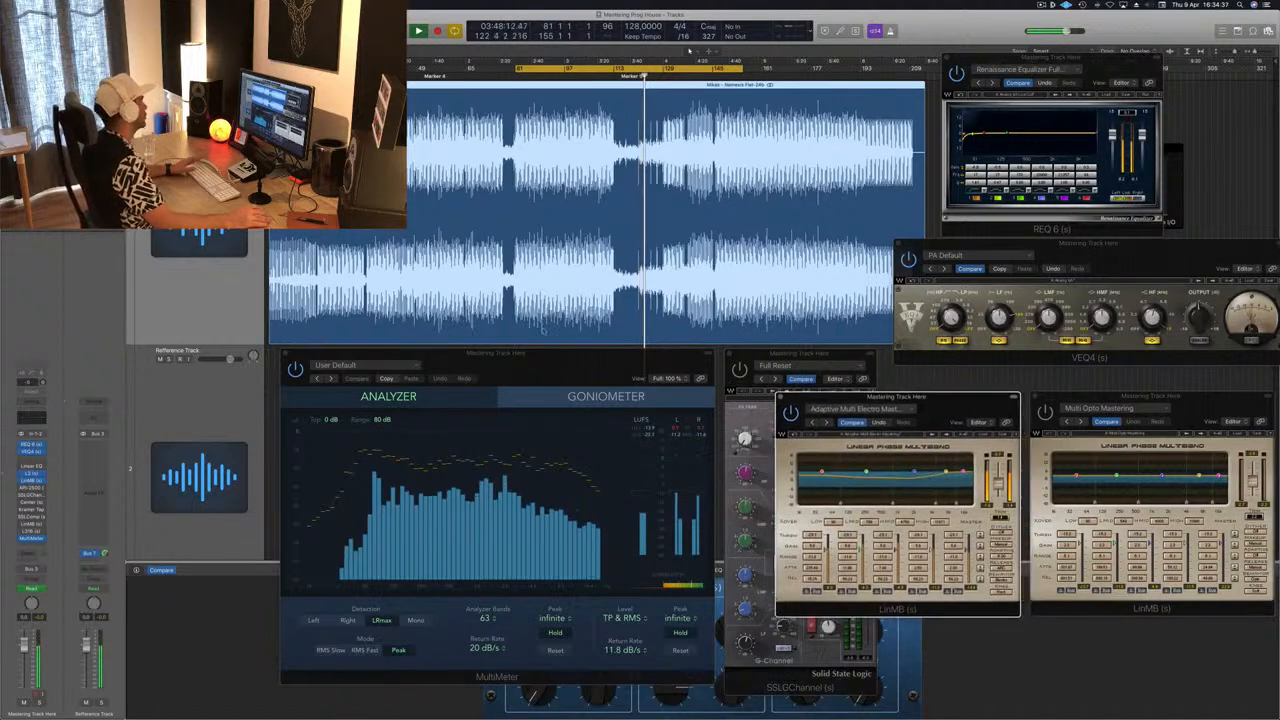
Step: Open the API-2500 compressor from the mastering track's inserts, enable it, place its window over the LinMB and close it
left_click(34, 489)
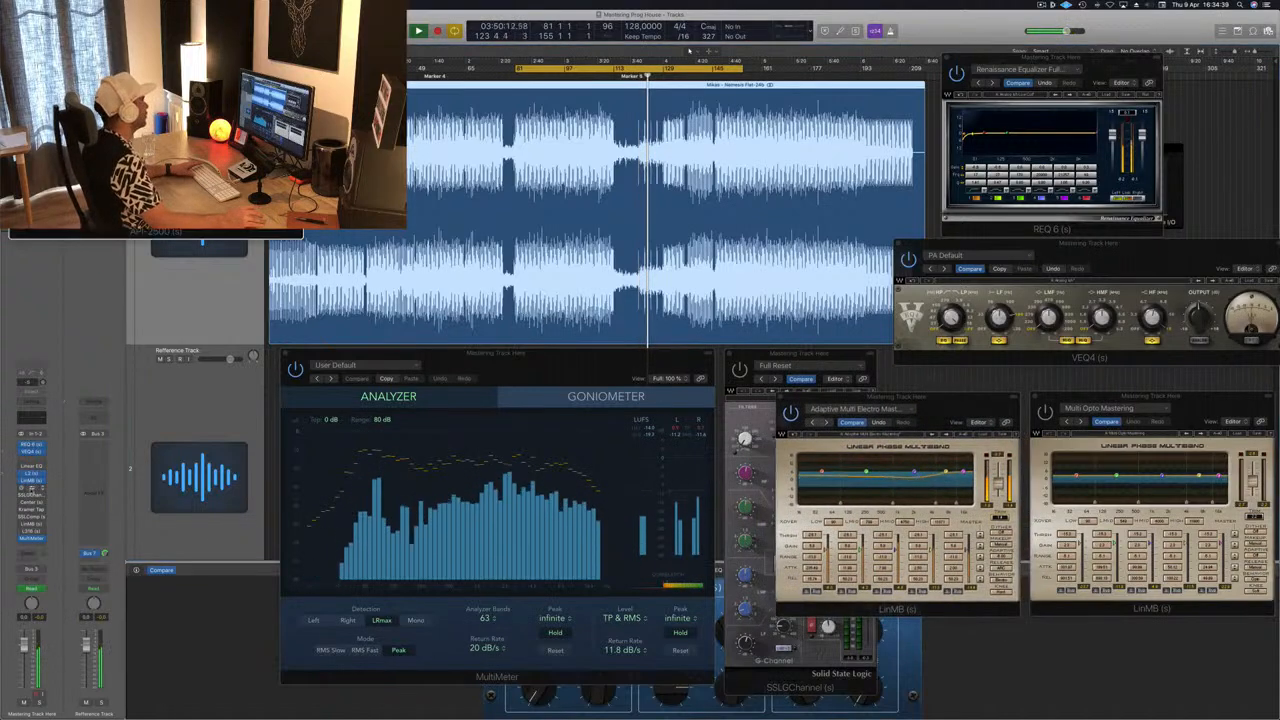
left_click_drag(938, 273, 924, 296)
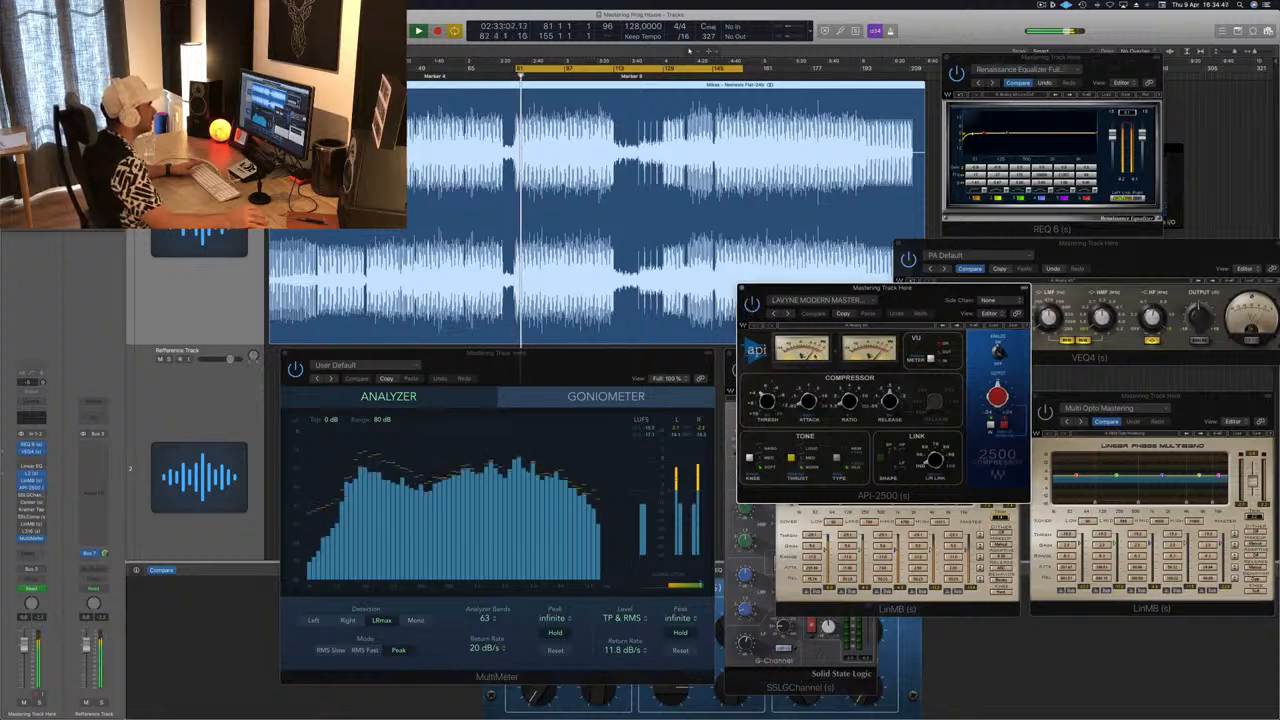
left_click_drag(912, 300, 953, 369)
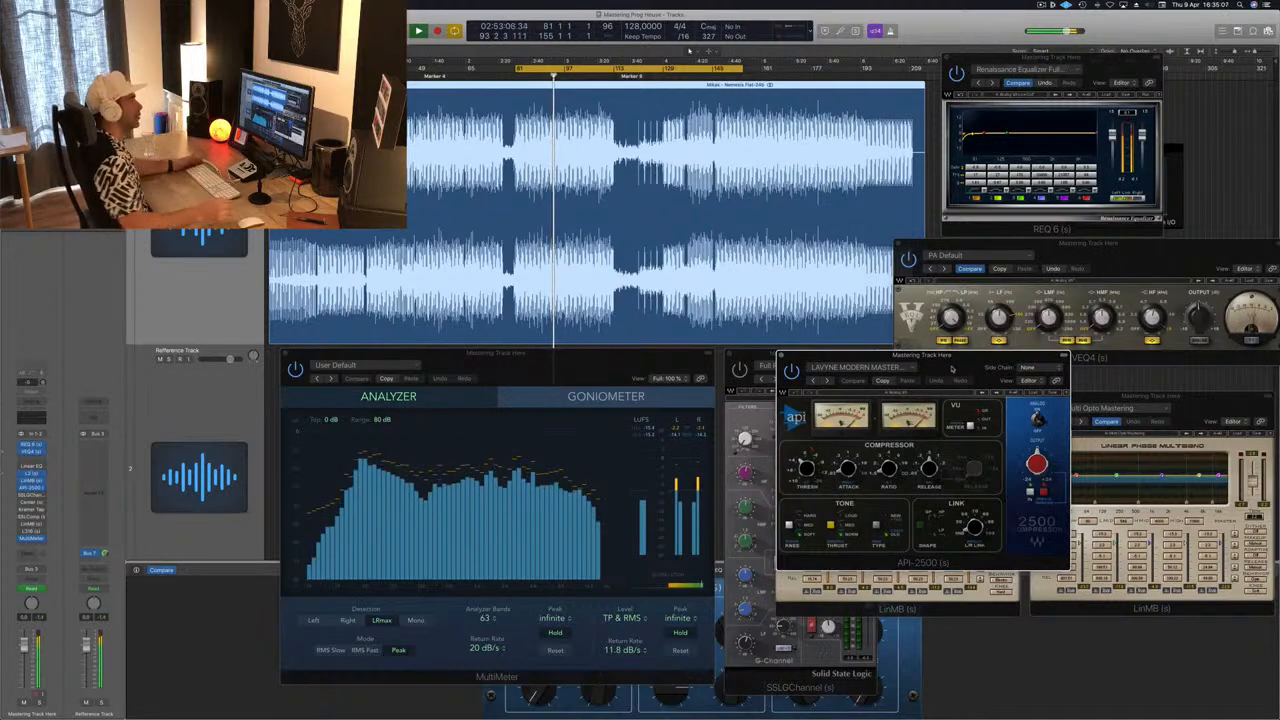
left_click_drag(952, 368, 974, 380)
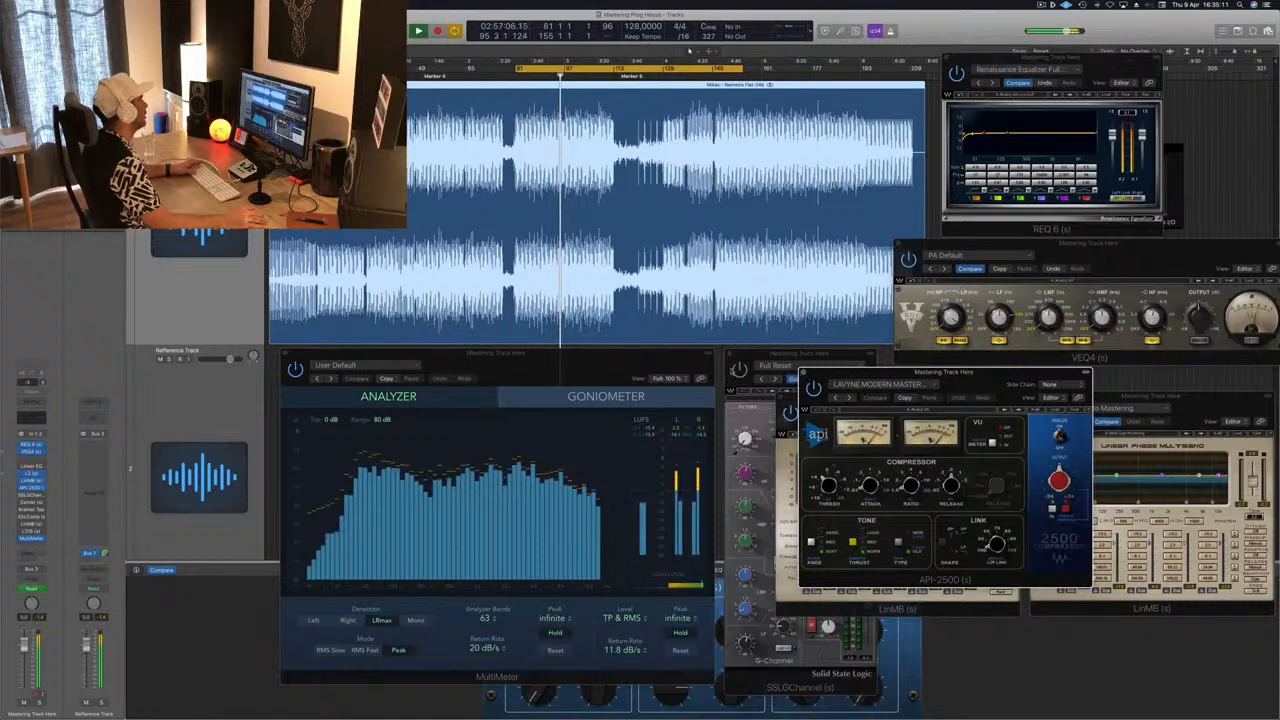
key("super+w")
Step: Bring up the SSLGChannel window from the mastering track's inserts, enable the plug-in and nudge it beside the MultiMeter
left_click(33, 496)
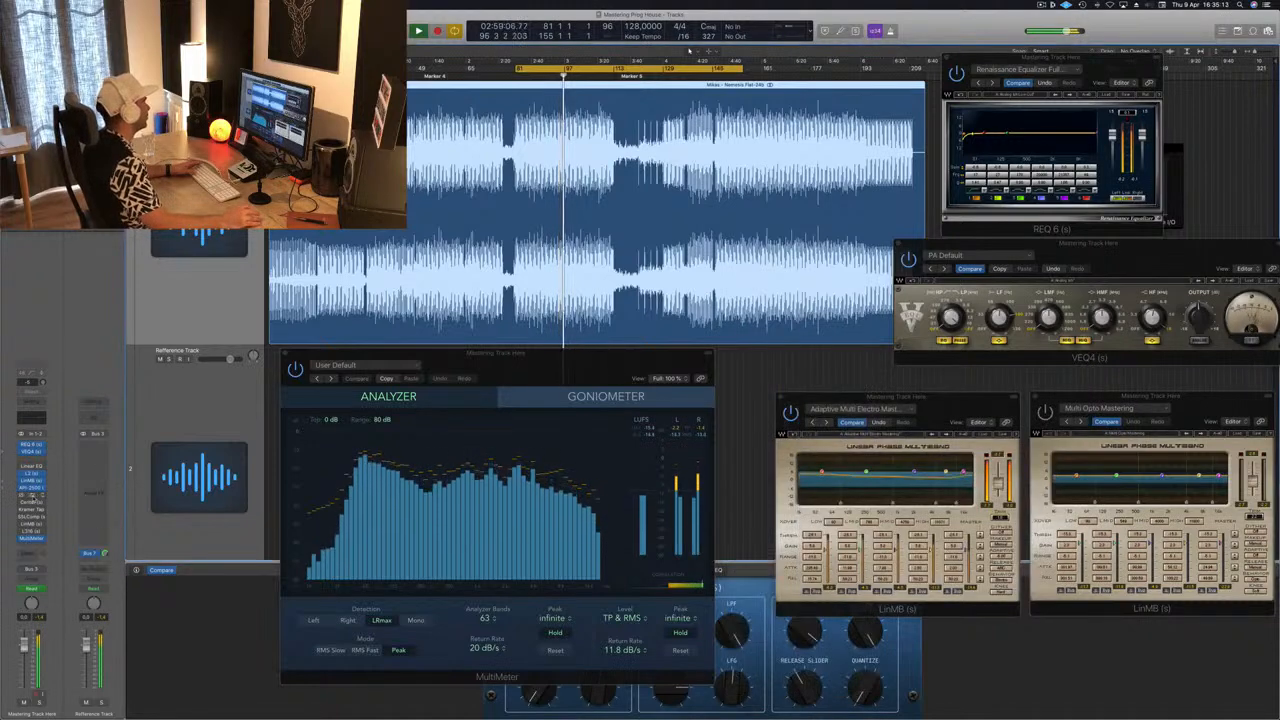
left_click(33, 496)
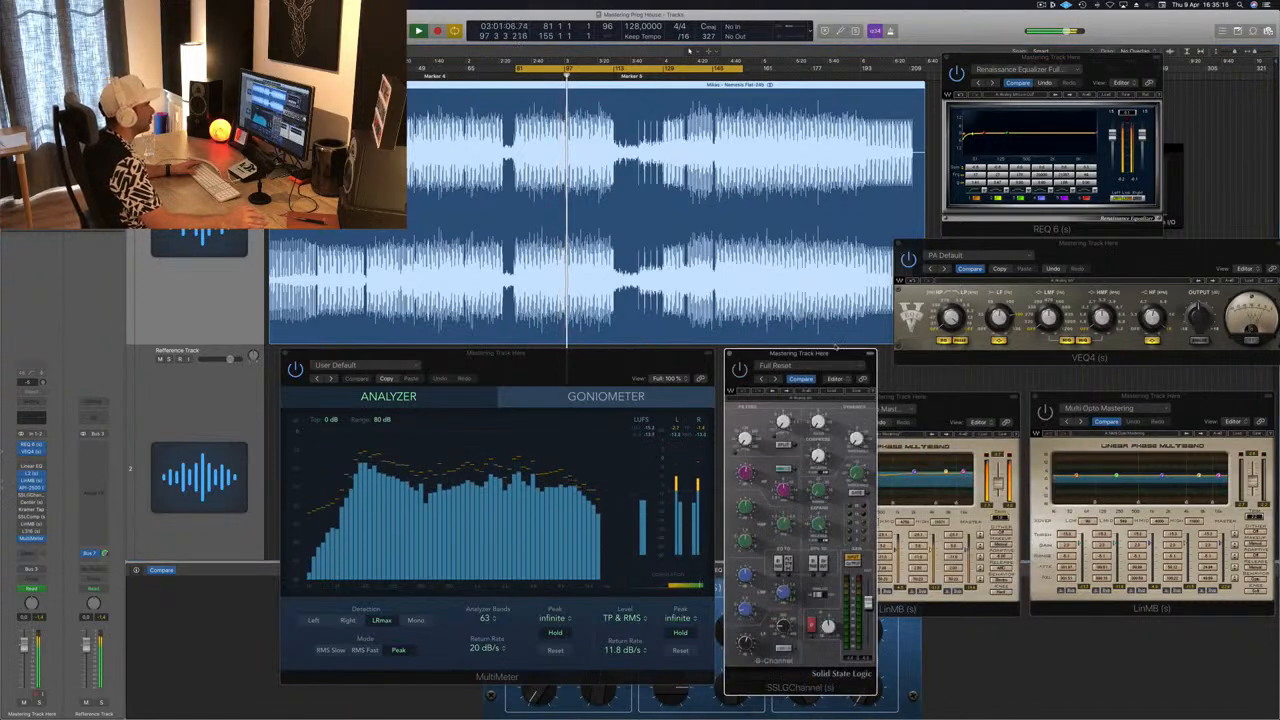
left_click_drag(829, 352, 827, 351)
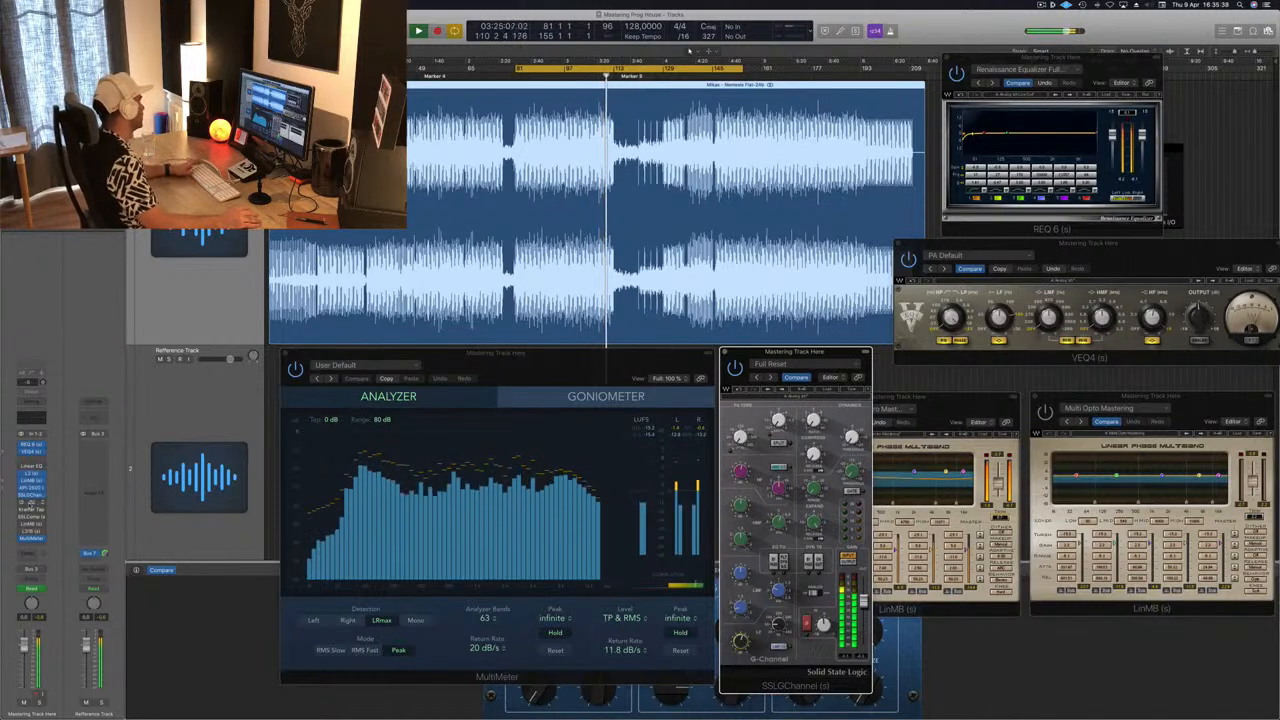
Step: Open the Center plug-in, place its window beside the SSLGChannel, enable it and restart playback
left_click(31, 503)
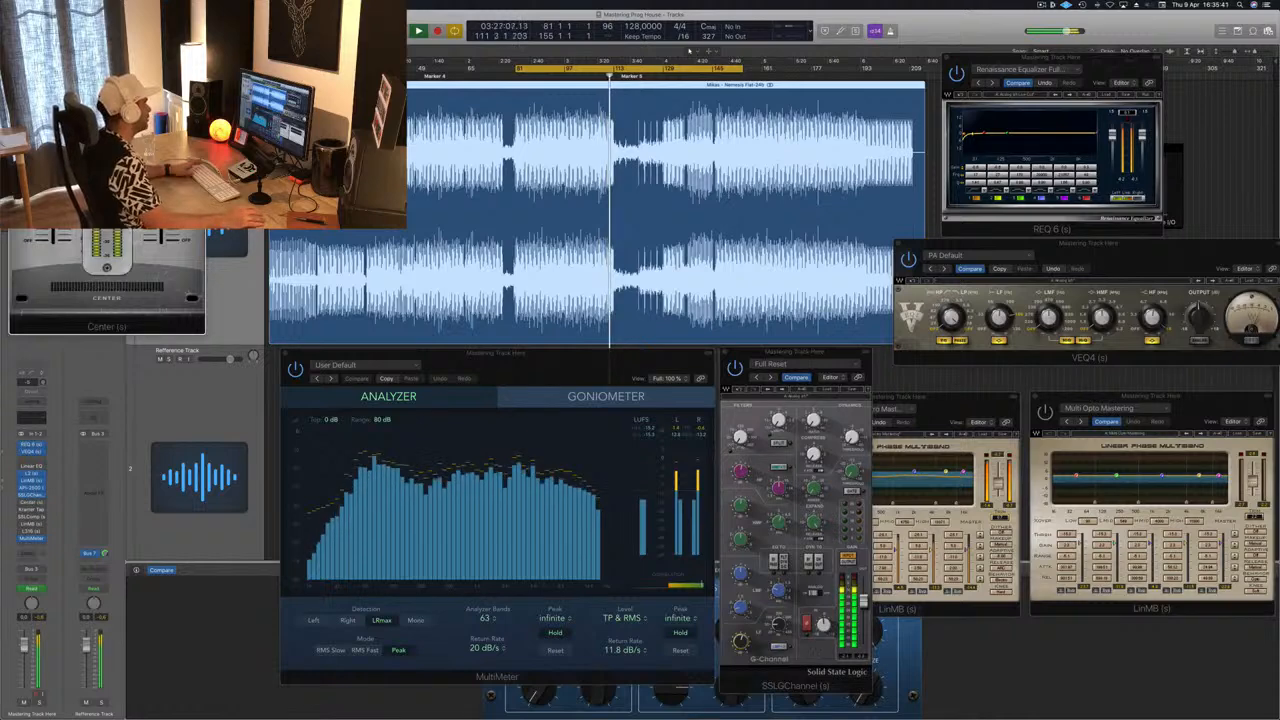
left_click_drag(169, 32, 1028, 361)
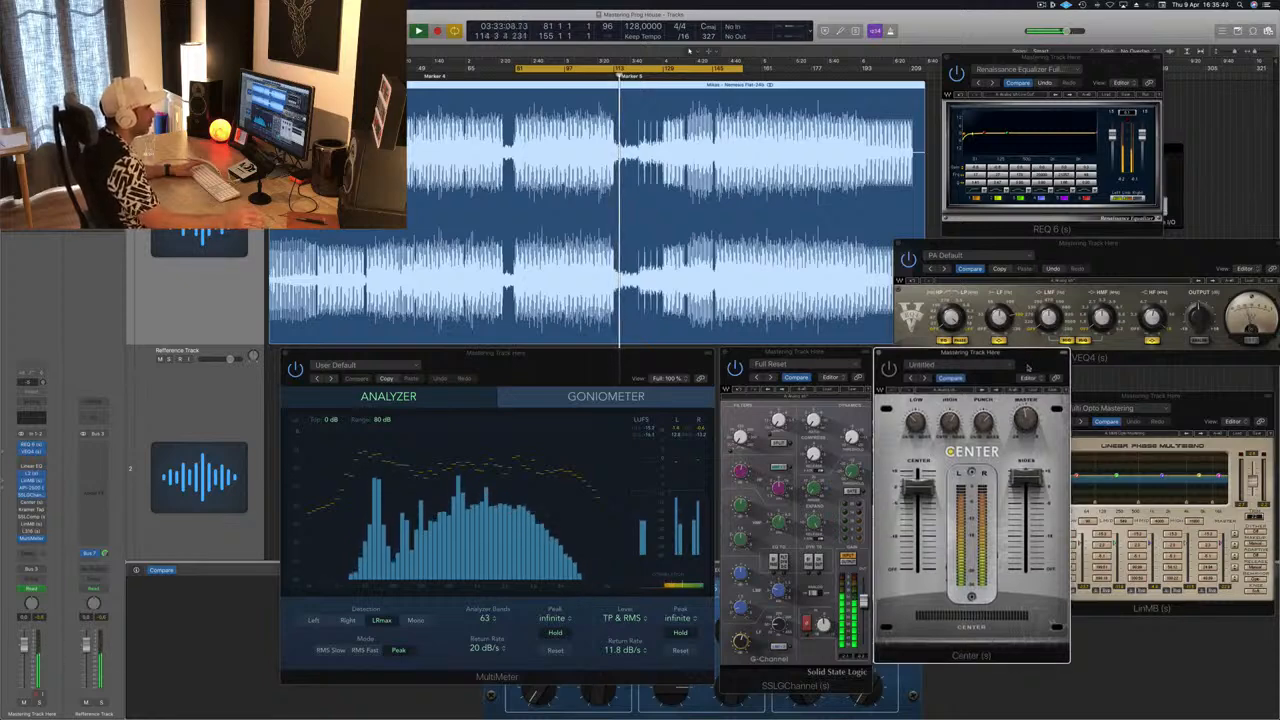
key("space")
key("space")
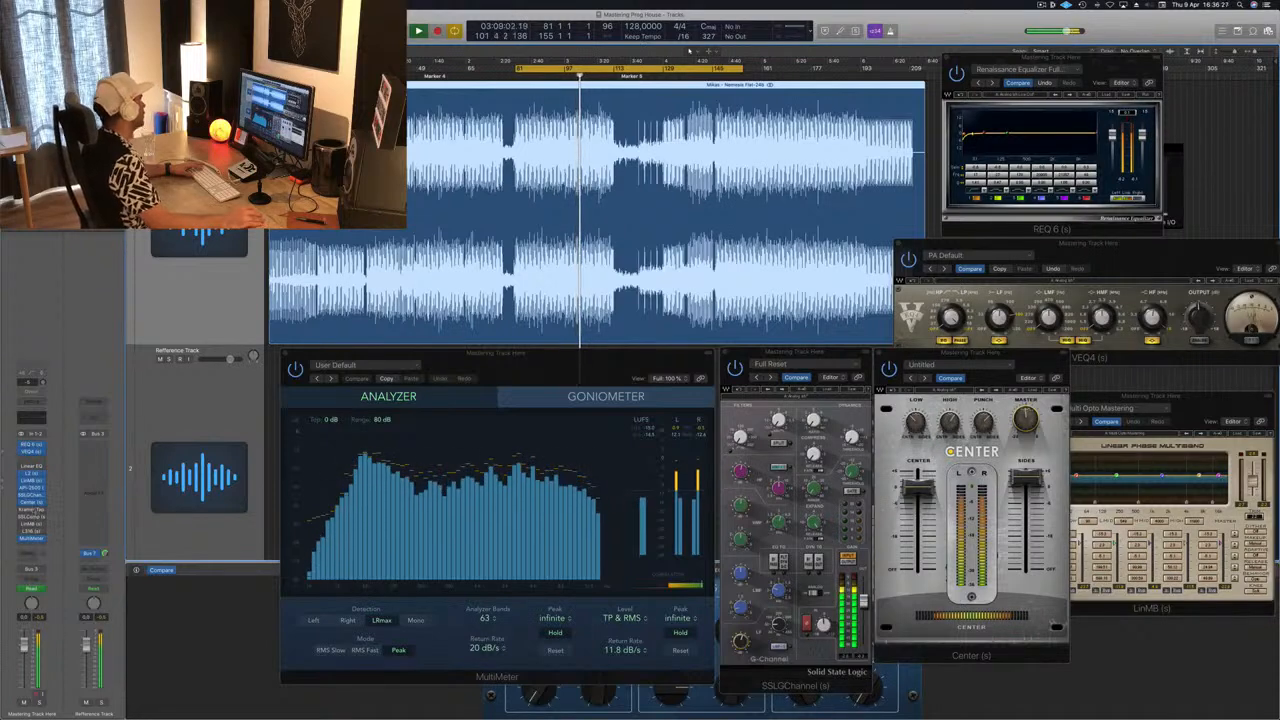
Step: Open Kramer Tape with the Mastering Clean and Open preset, enable it, reposition its window and close it
left_click(31, 508)
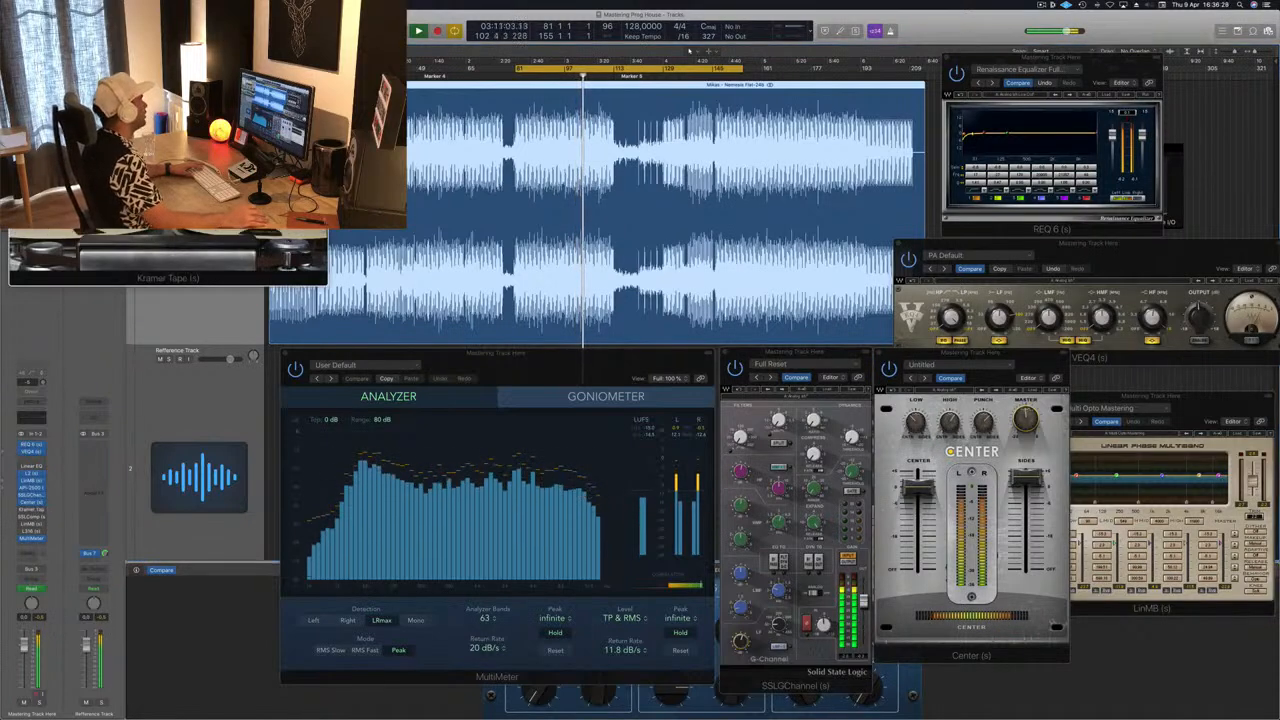
left_click_drag(150, 23, 670, 395)
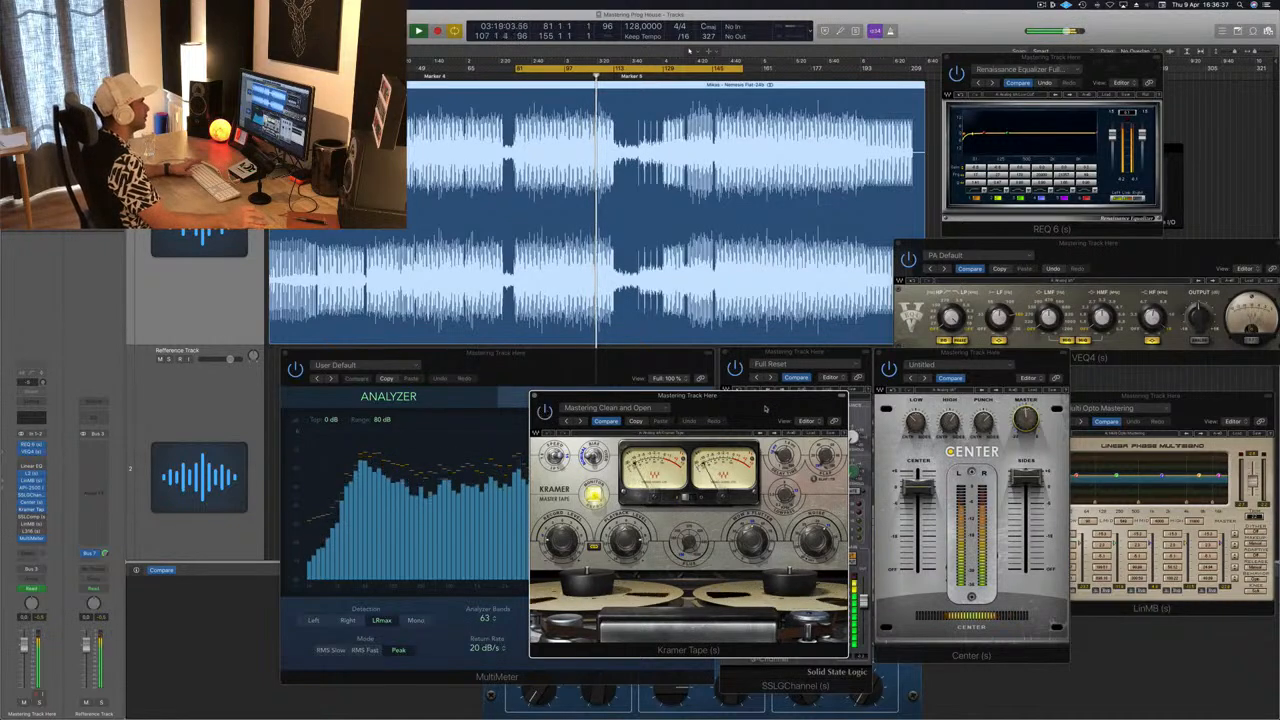
left_click_drag(765, 408, 775, 414)
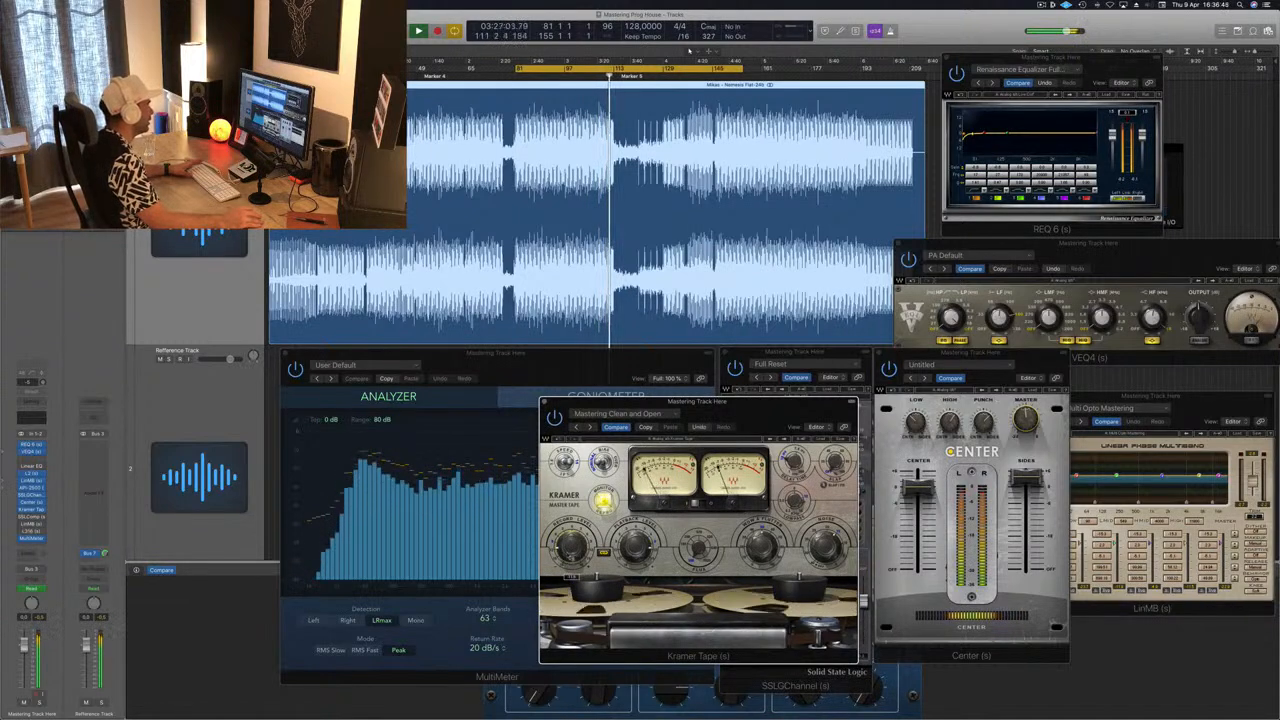
left_click_drag(736, 418, 710, 426)
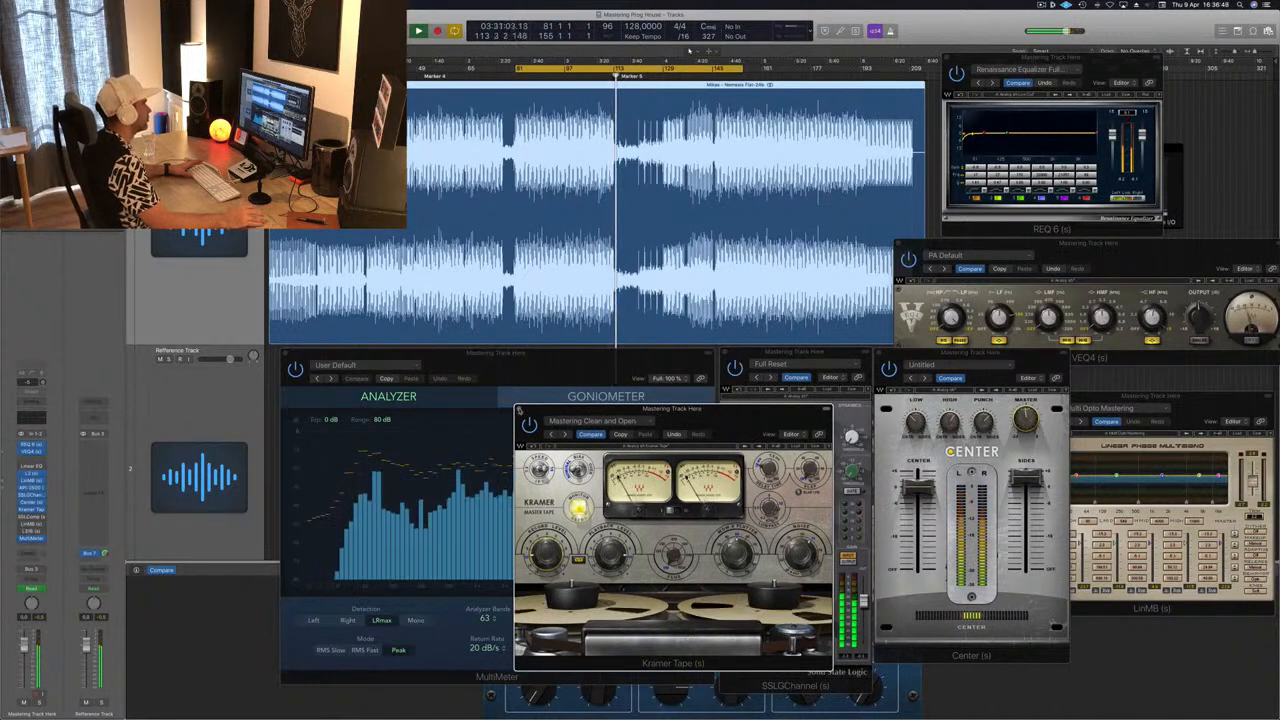
left_click(519, 410)
key("Return")
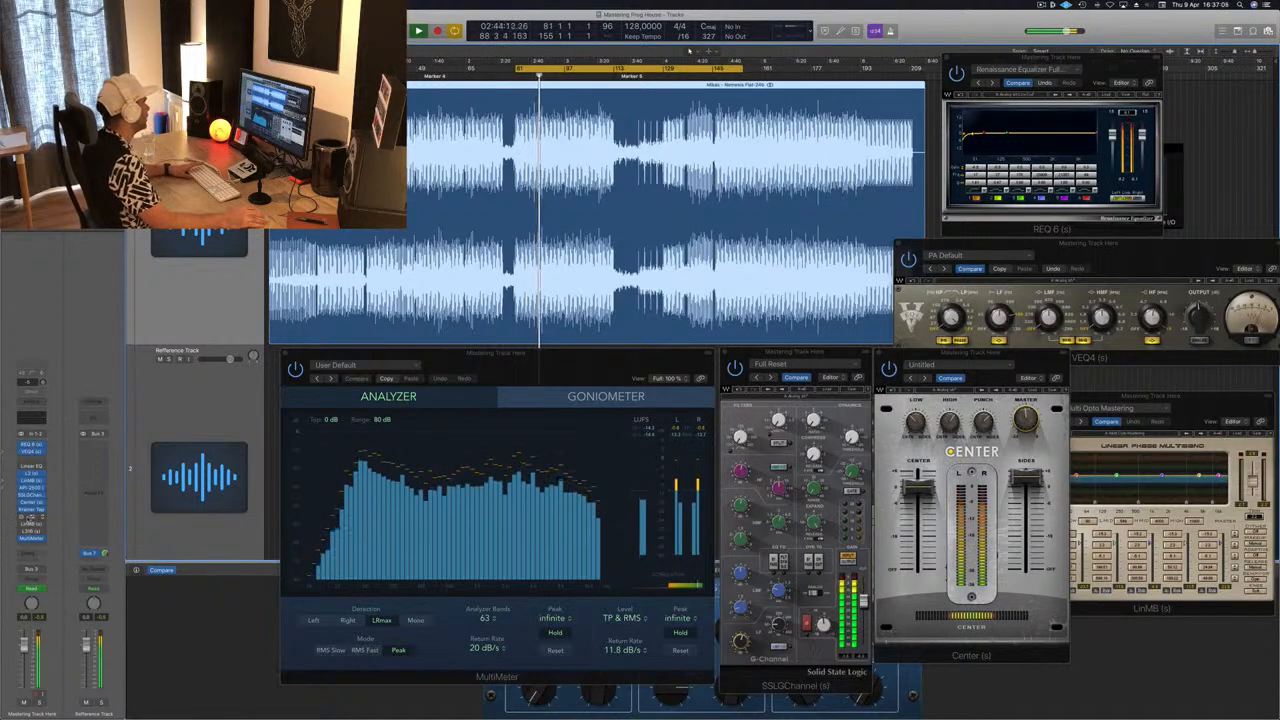
Step: Open the SSLComp bus compressor with the Mastering preset, enable it and place its window over the Center plug-in
left_click(30, 520)
left_click_drag(730, 280, 993, 393)
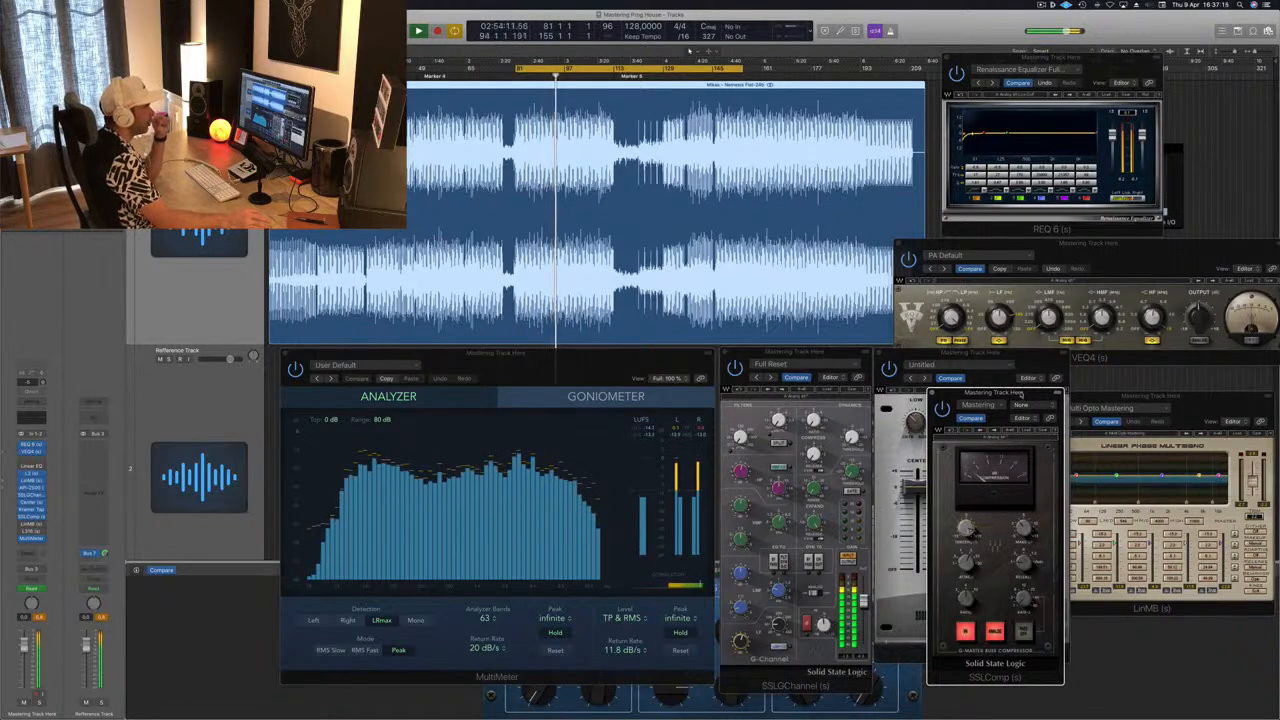
left_click_drag(1022, 393, 1100, 370)
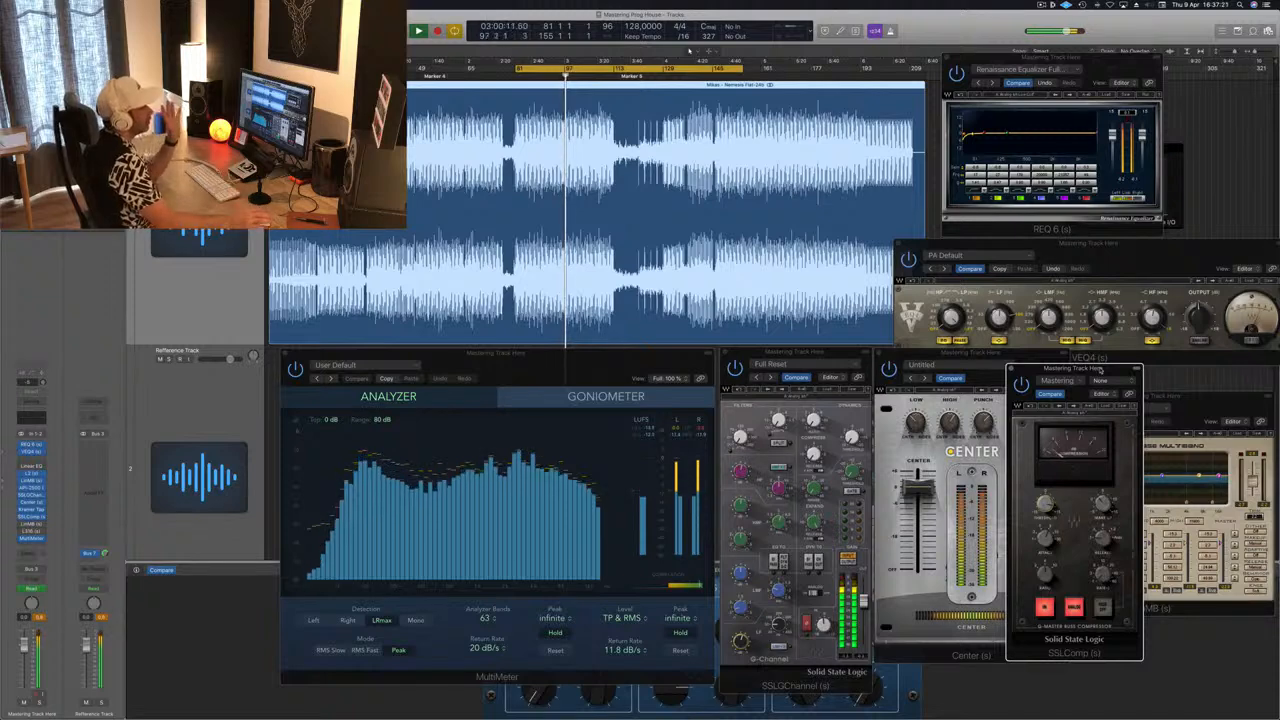
left_click_drag(1108, 370, 1077, 358)
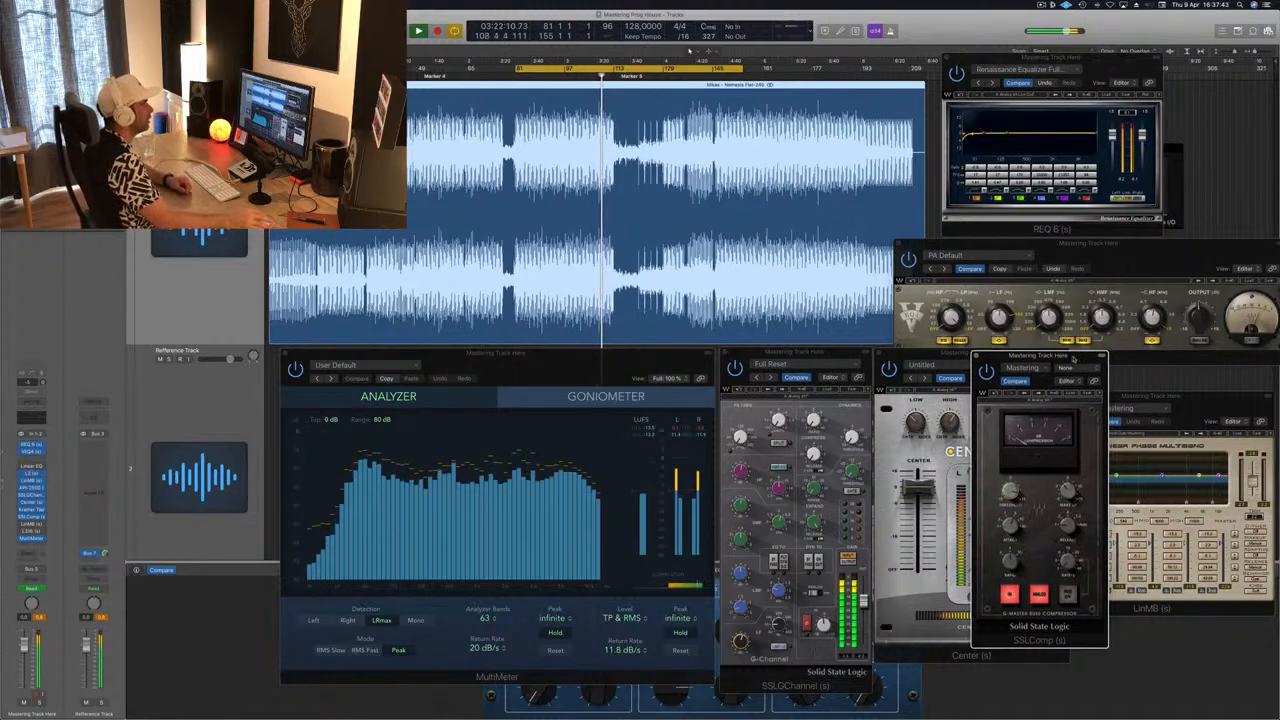
left_click_drag(1076, 358, 1074, 356)
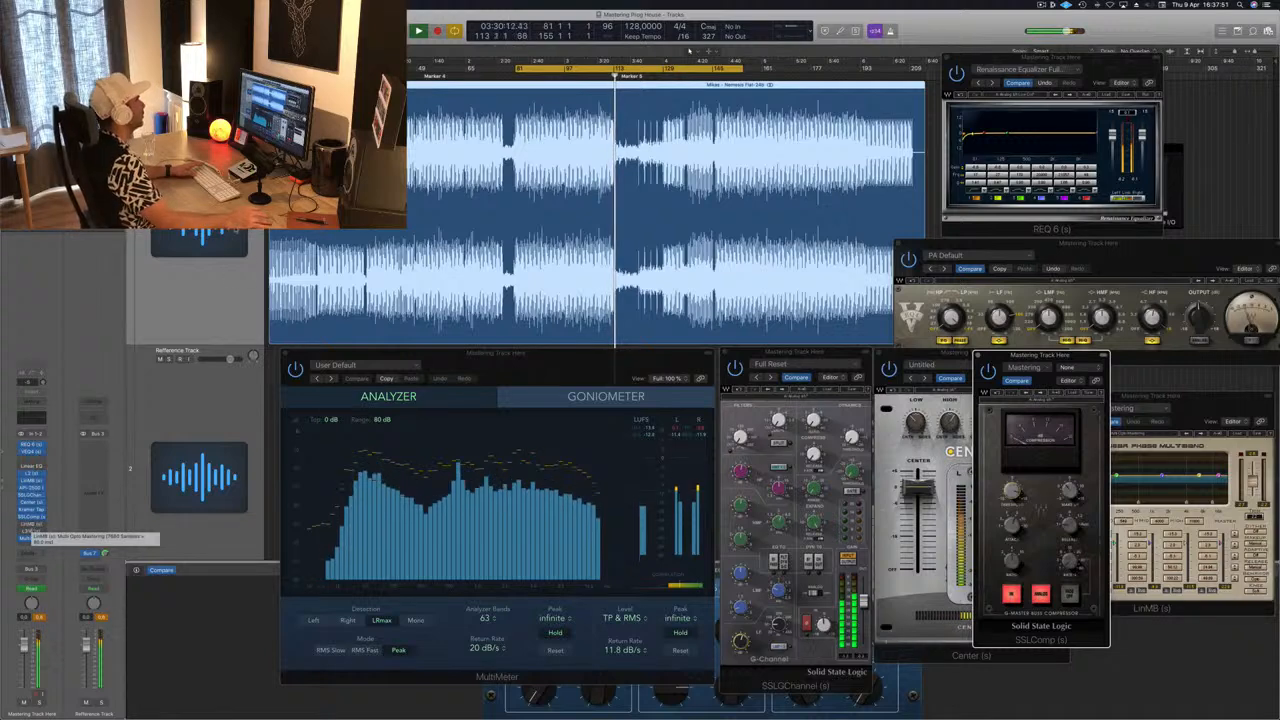
Step: Extend the start of the cycle range to bar 1 and play the track from the beginning
key("space")
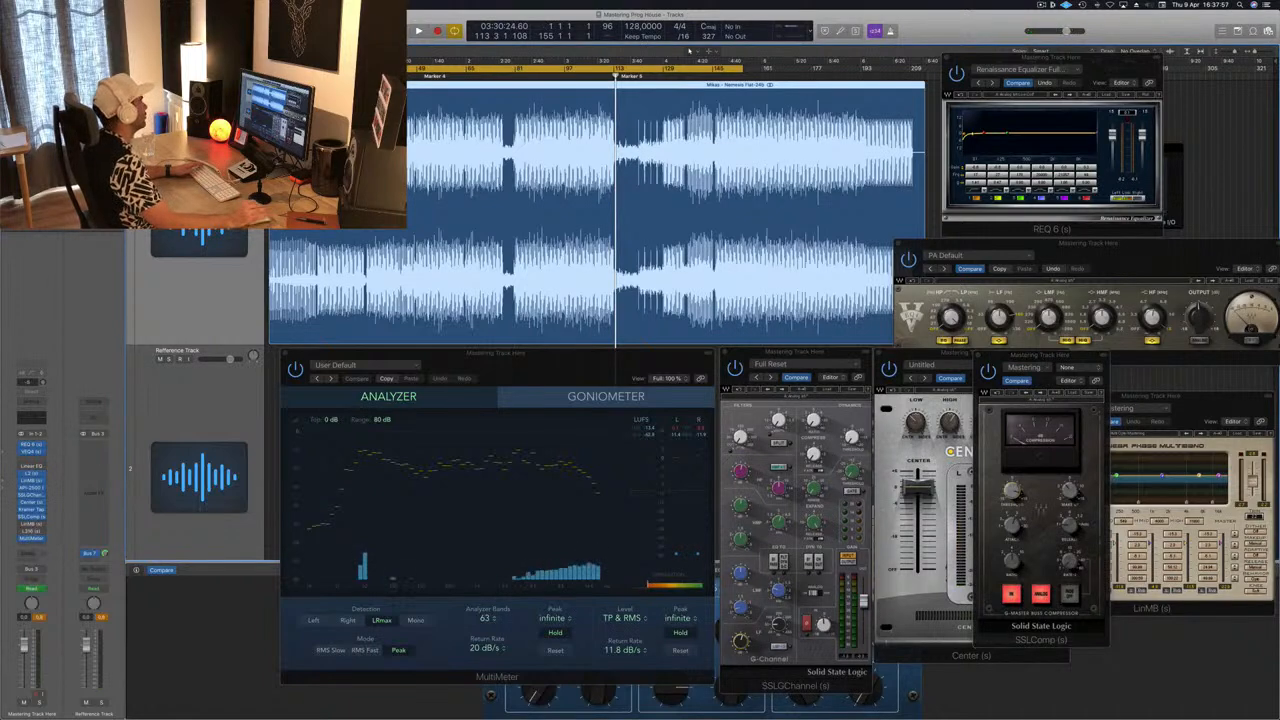
key("Return")
key("space")
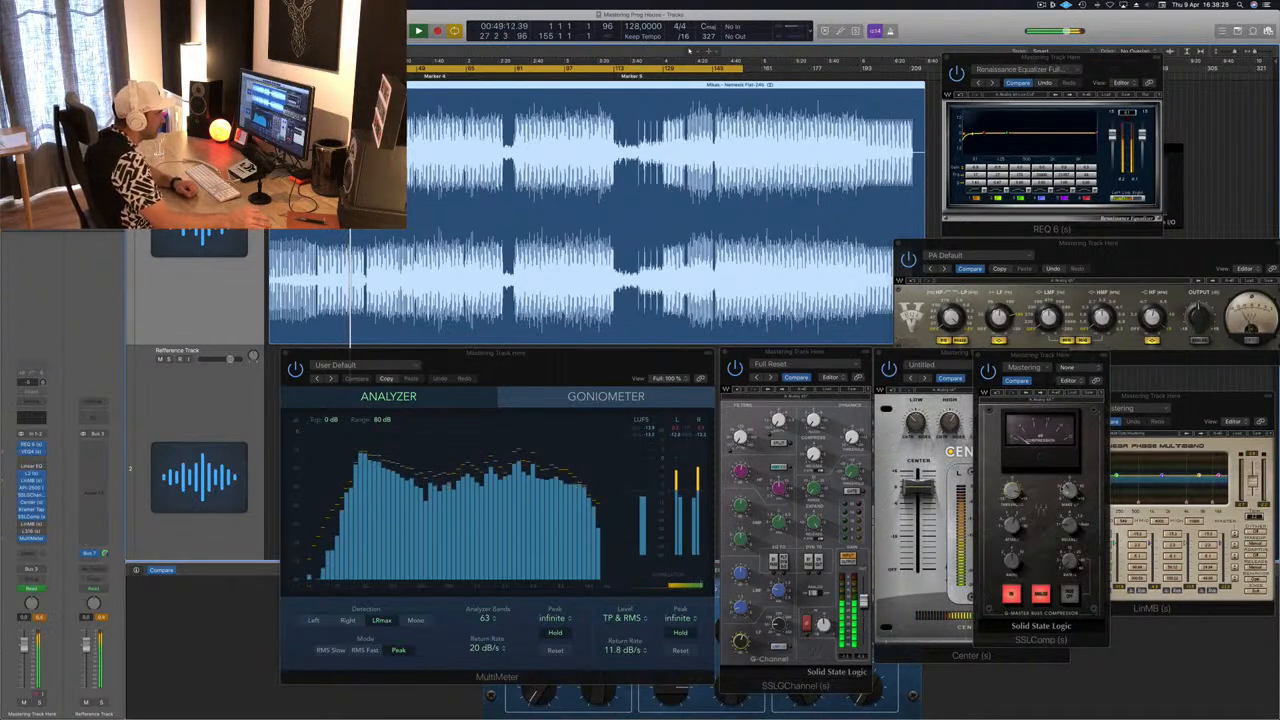
Step: Adjust the SSLComp make-up gain while watching the MultiMeter, and reset the mastering track's peak level display
left_click(1070, 490)
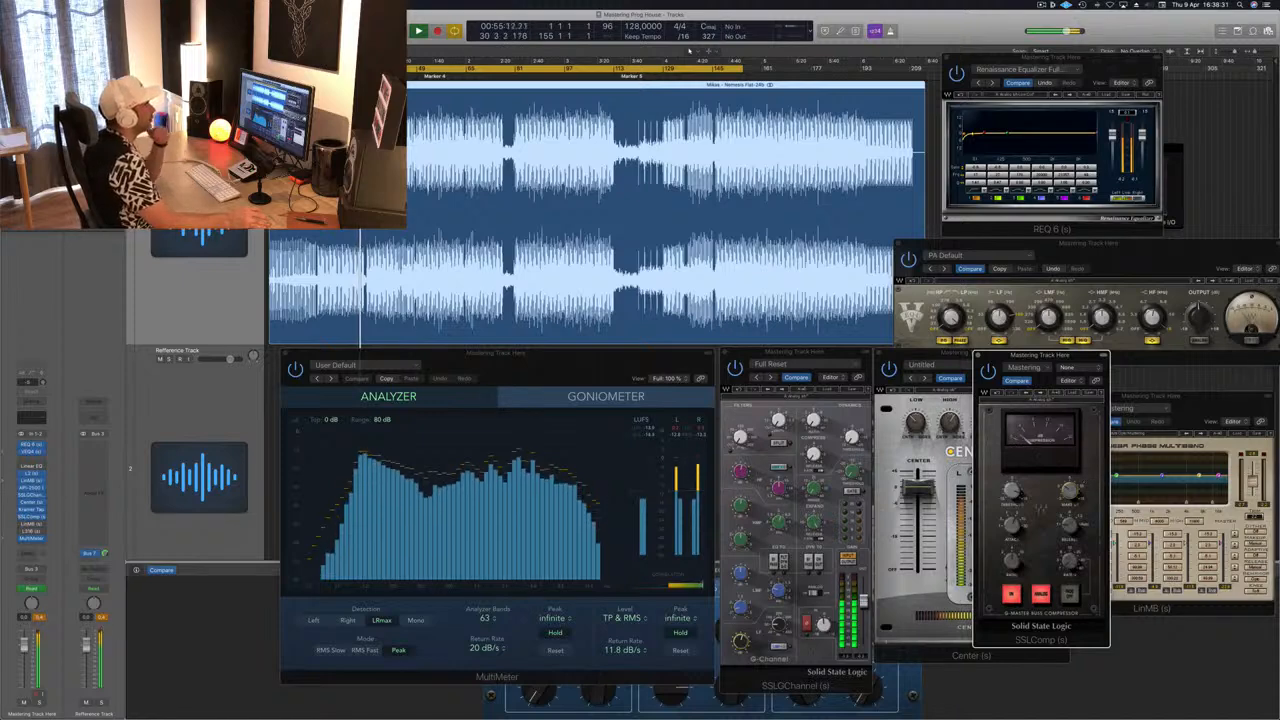
left_click(652, 440)
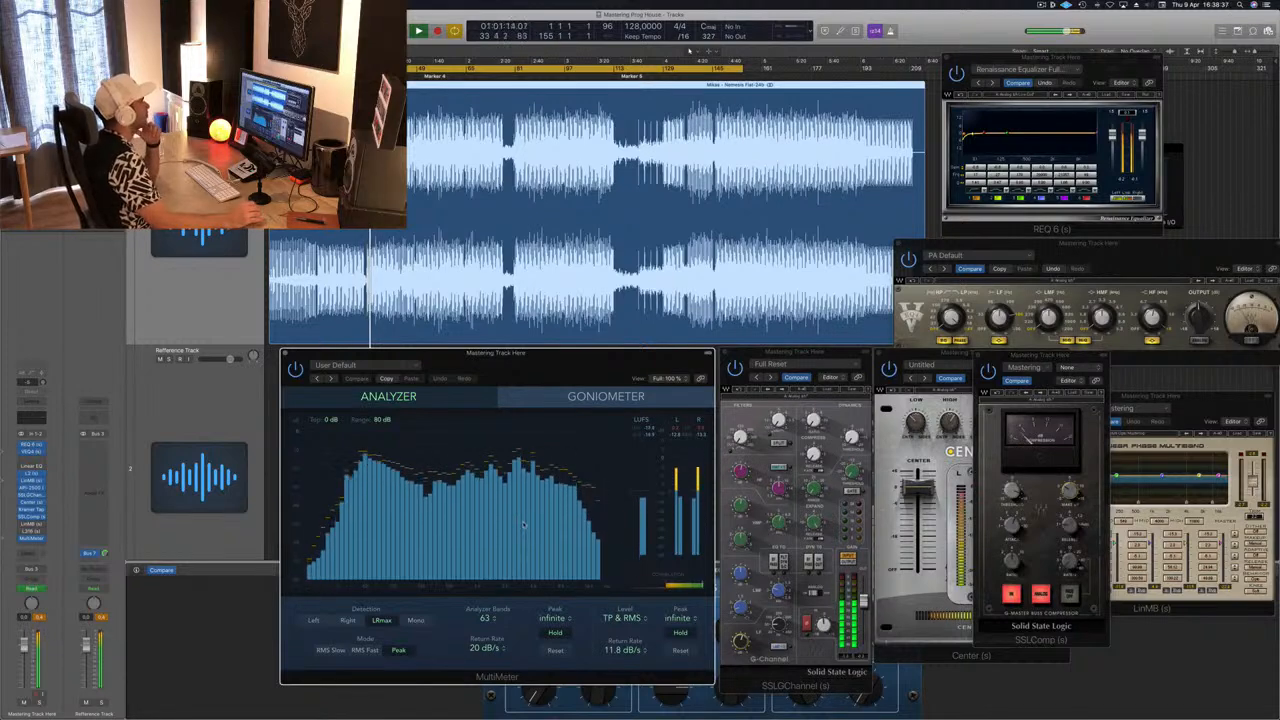
left_click(40, 619)
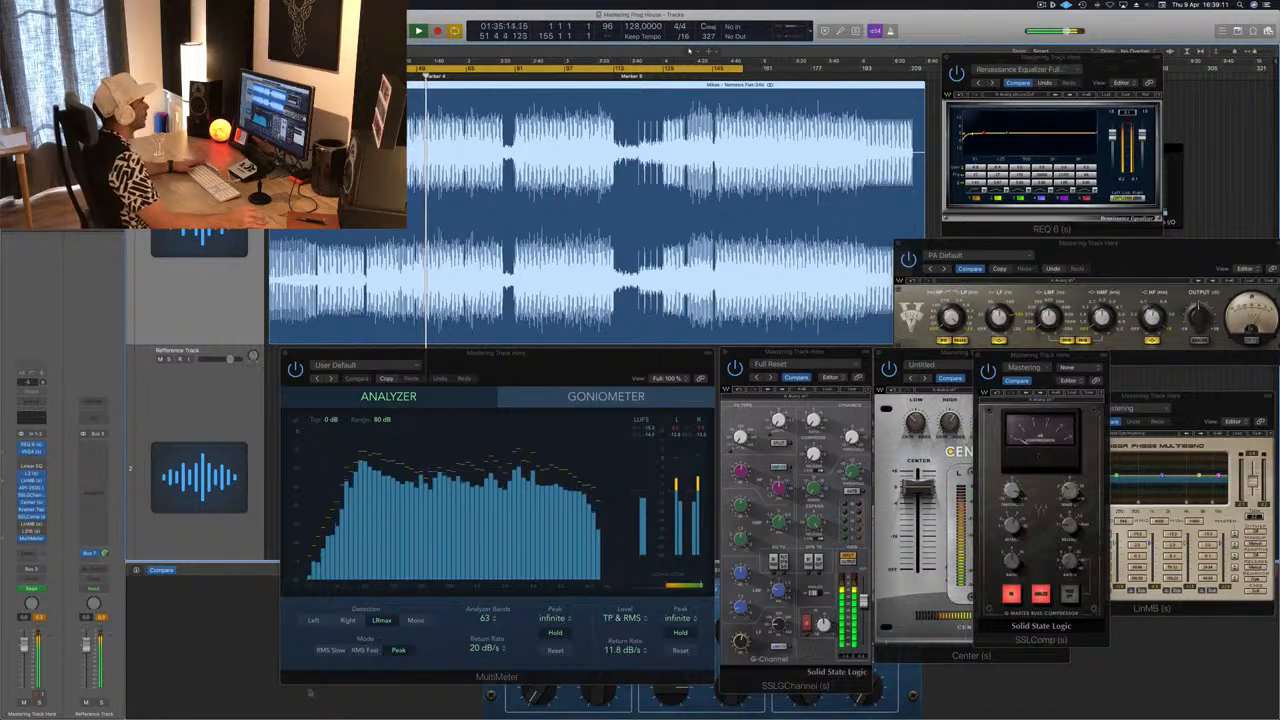
left_click(1071, 491)
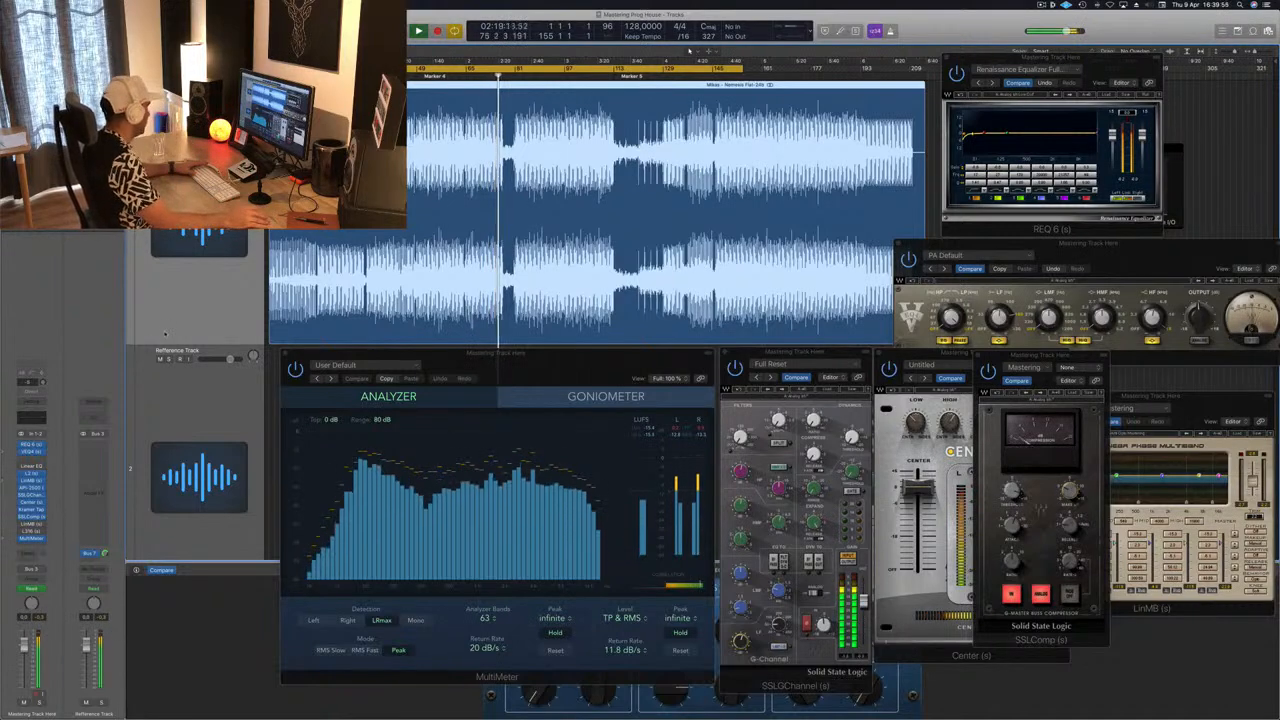
Step: Open the LinMB with the Multi Opto Mastering preset and move its window up over the waveform beside the REQ 6
key("super+w")
left_click(32, 525)
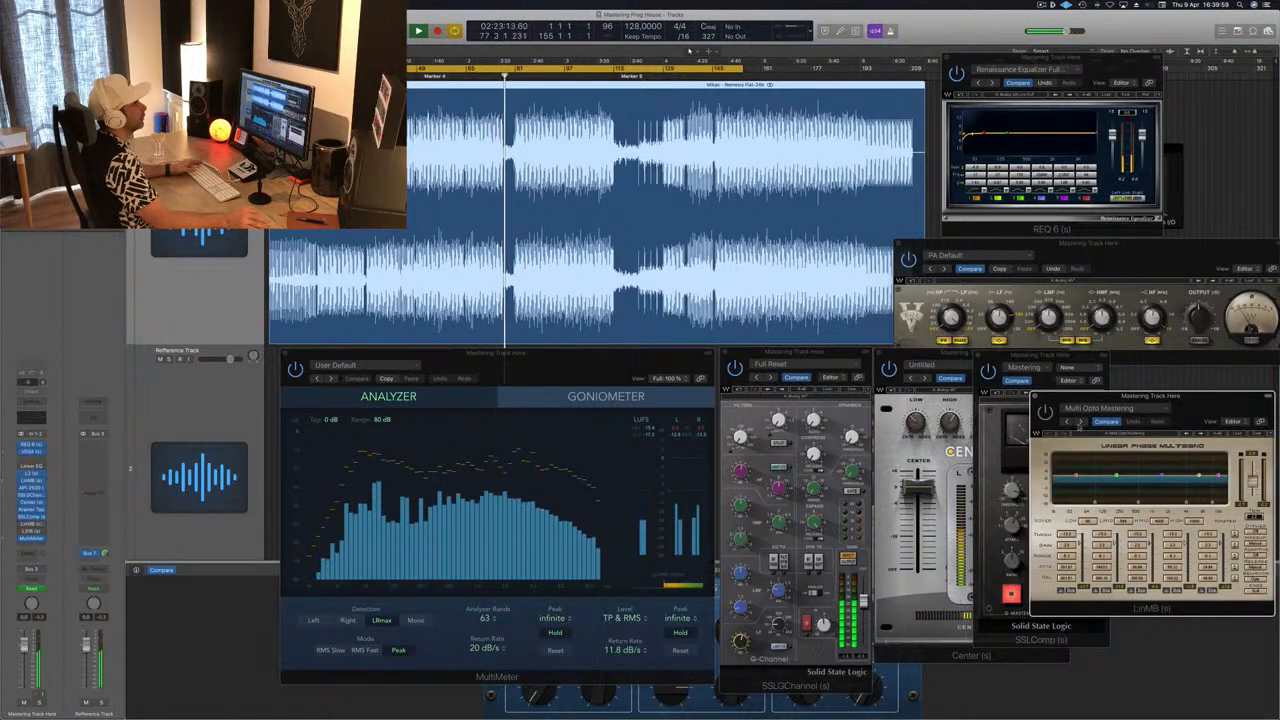
left_click_drag(1203, 401, 913, 124)
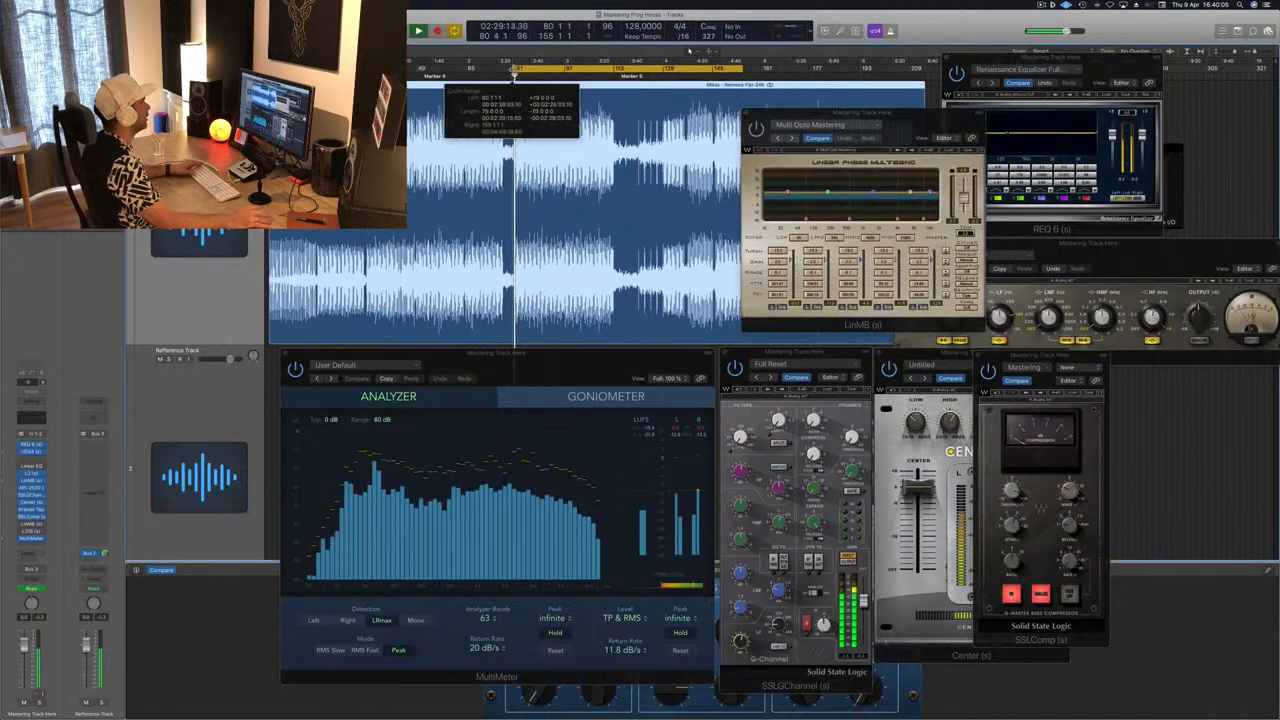
Step: Set the start of the cycle range to bar 81, nudge the Multi Opto Mastering LinMB window and resume playback
key("c")
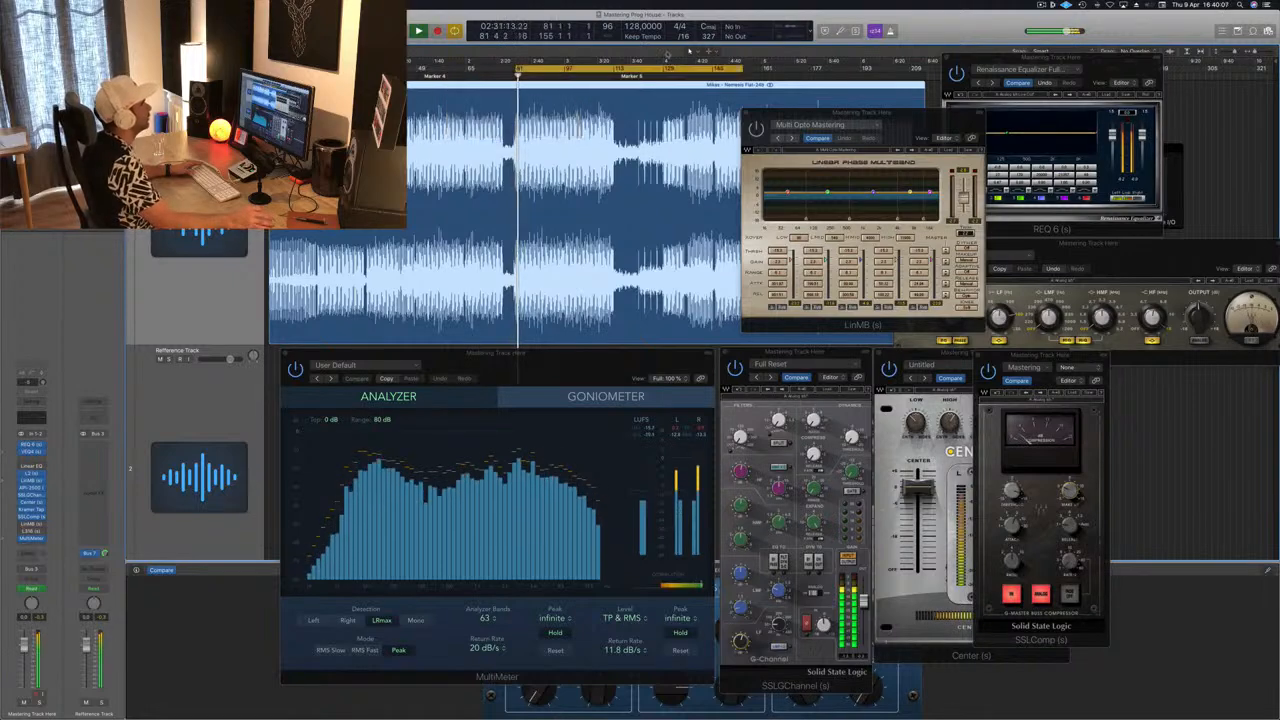
left_click(916, 124)
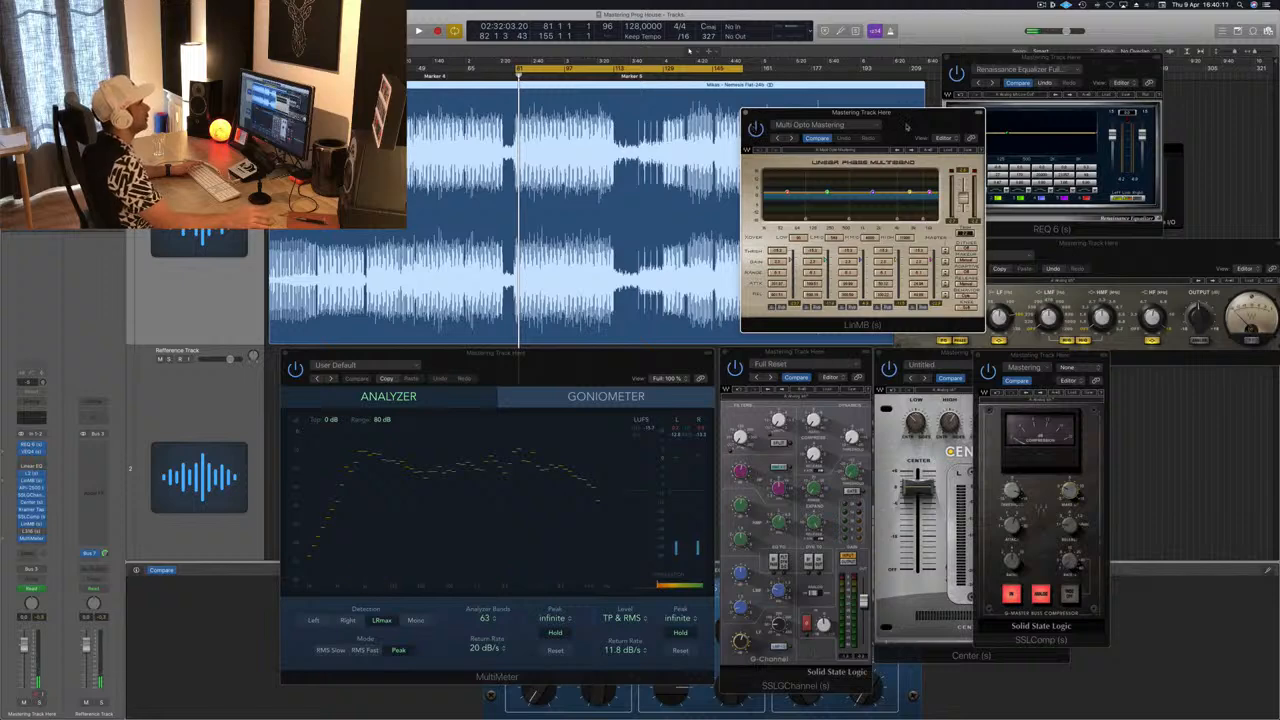
left_click_drag(915, 120, 958, 128)
key("space")
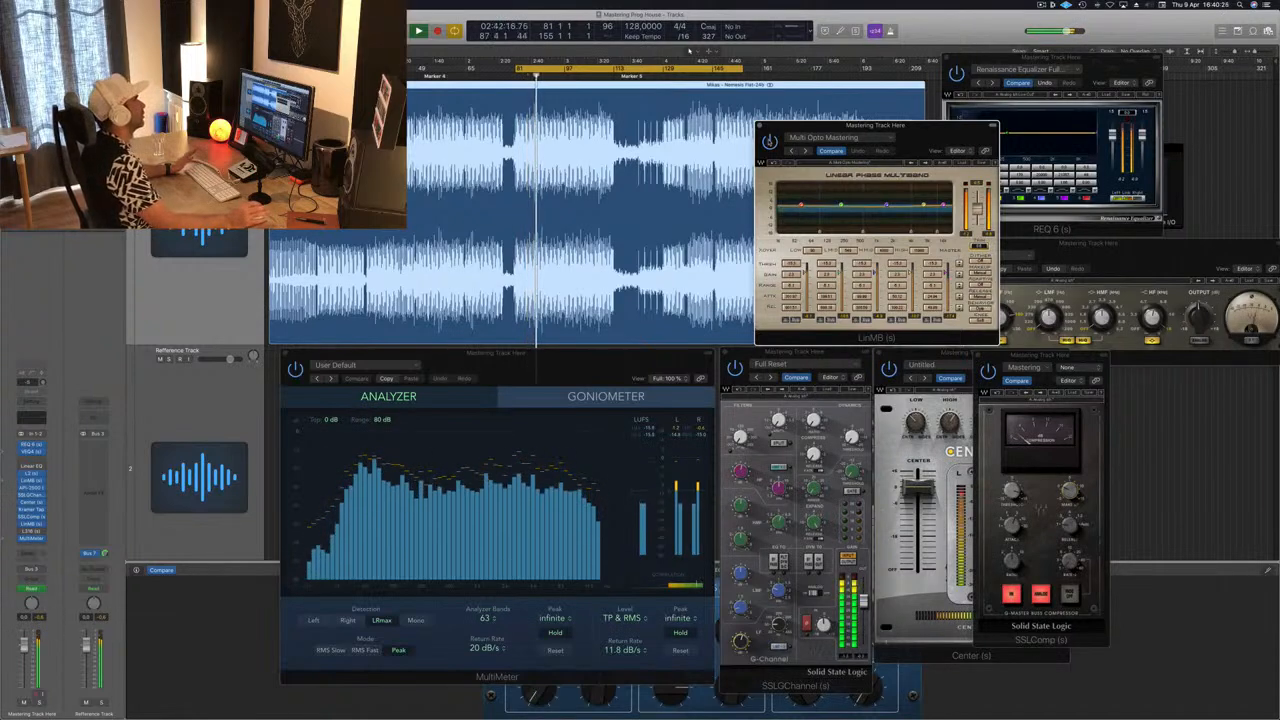
Step: Place the Multi Opto Mastering LinMB window over the REQ 6 and nudge the MultiMeter and SSLGChannel windows aside
left_click_drag(949, 135, 1135, 173)
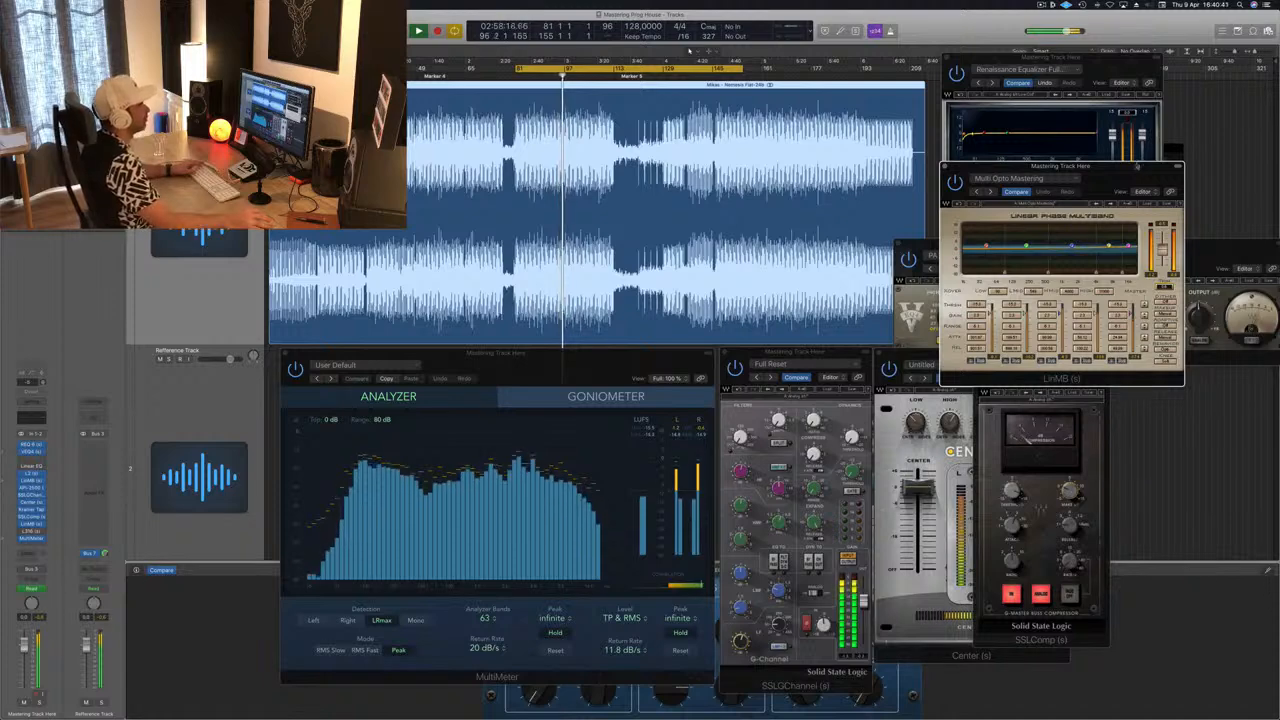
left_click_drag(1137, 167, 1124, 66)
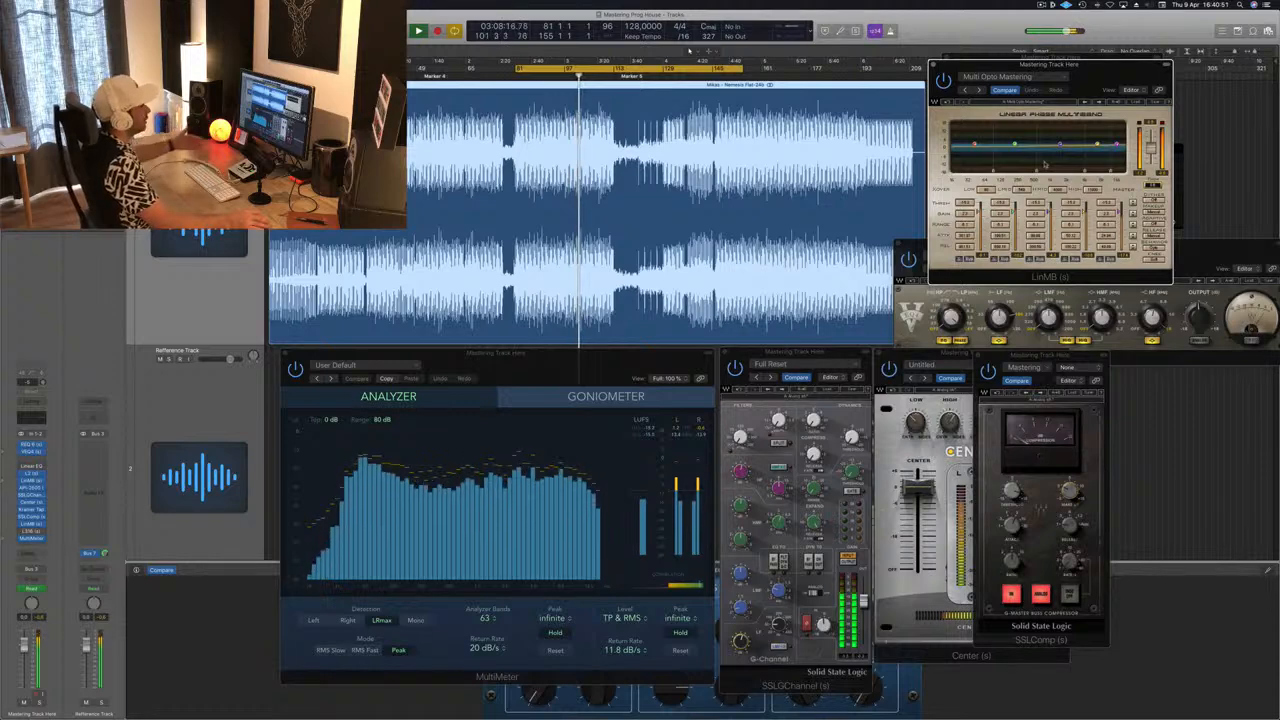
left_click(613, 363)
left_click_drag(599, 363, 587, 364)
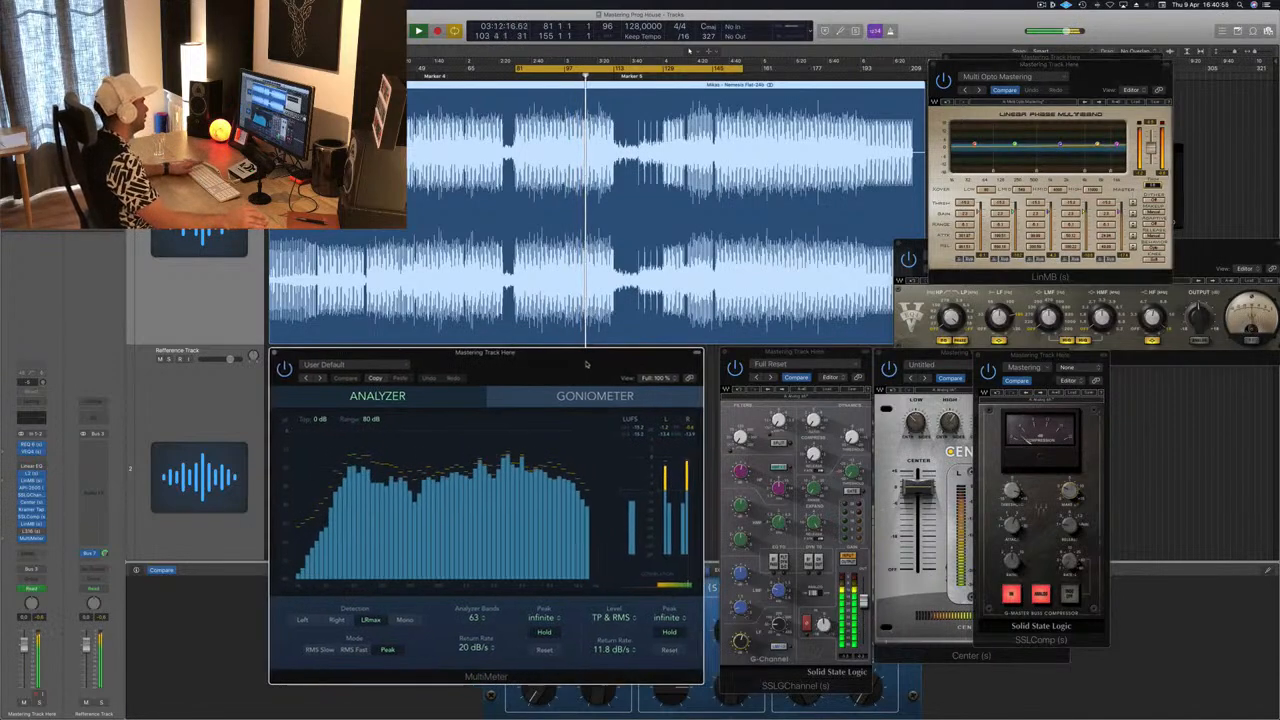
left_click(793, 354)
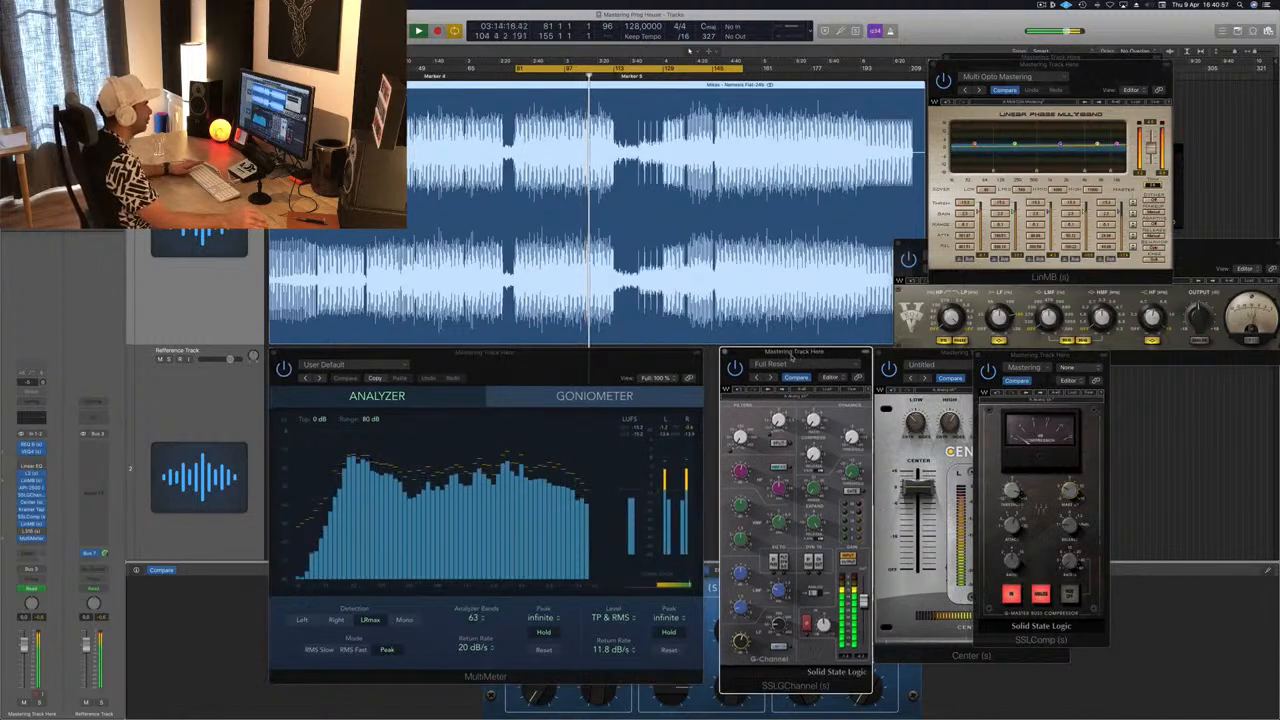
left_click_drag(806, 357, 792, 359)
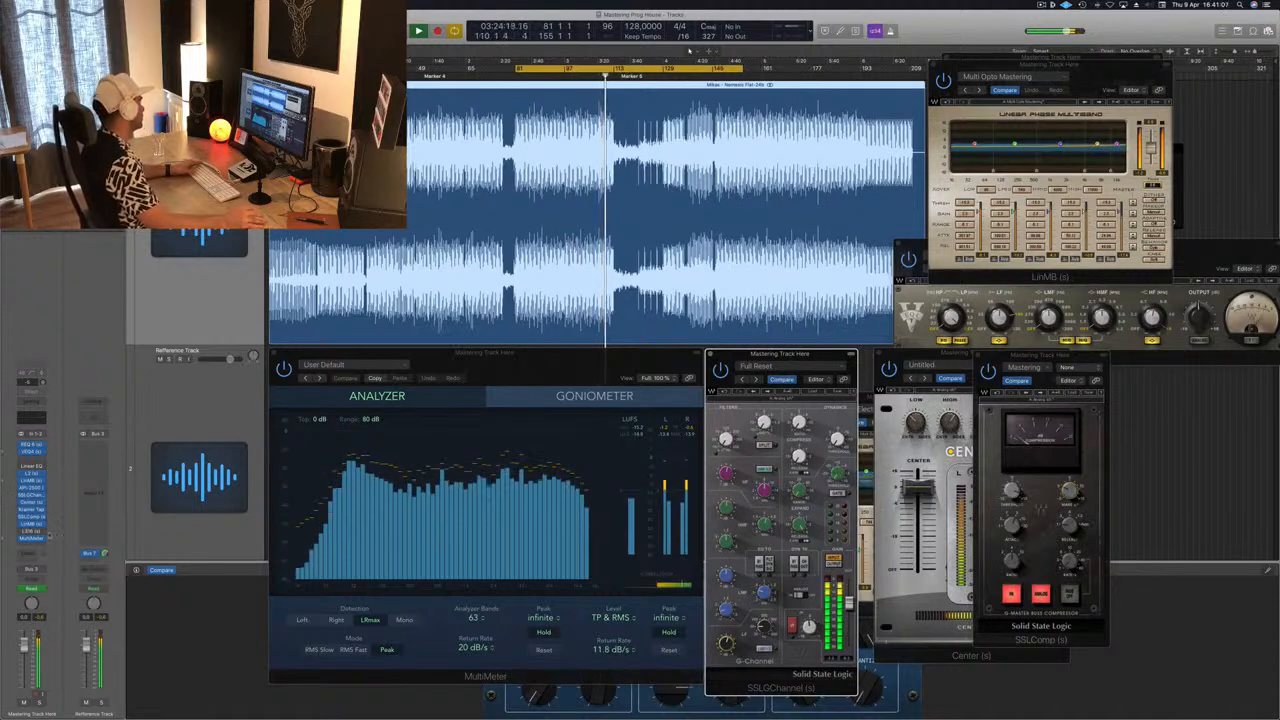
Step: Open the L316 limiter with the Basic 1 preset and position its window over the lower part of the Multi Opto Mastering LinMB
left_click(32, 531)
mouse_move(219, 36)
left_mouse_down()
mouse_move(1127, 113)
mouse_move(1103, 160)
mouse_move(1091, 240)
left_mouse_up()
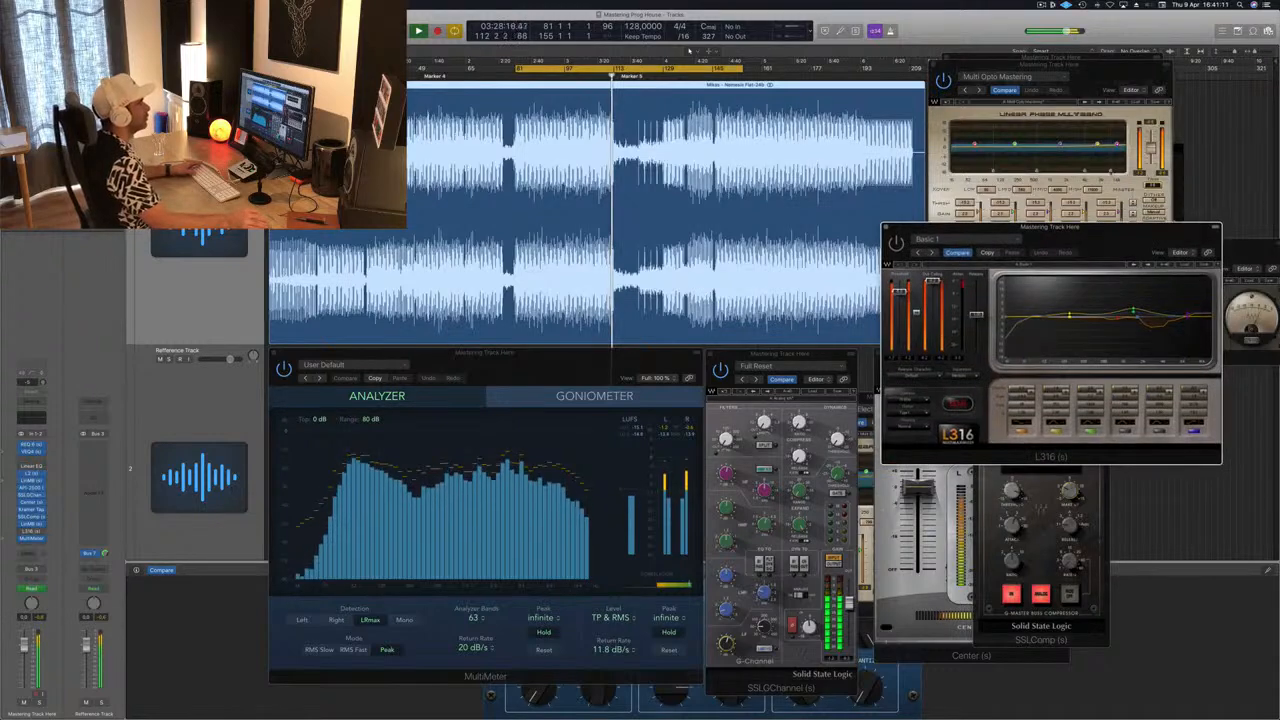
left_click(1043, 6)
left_click(1084, 235)
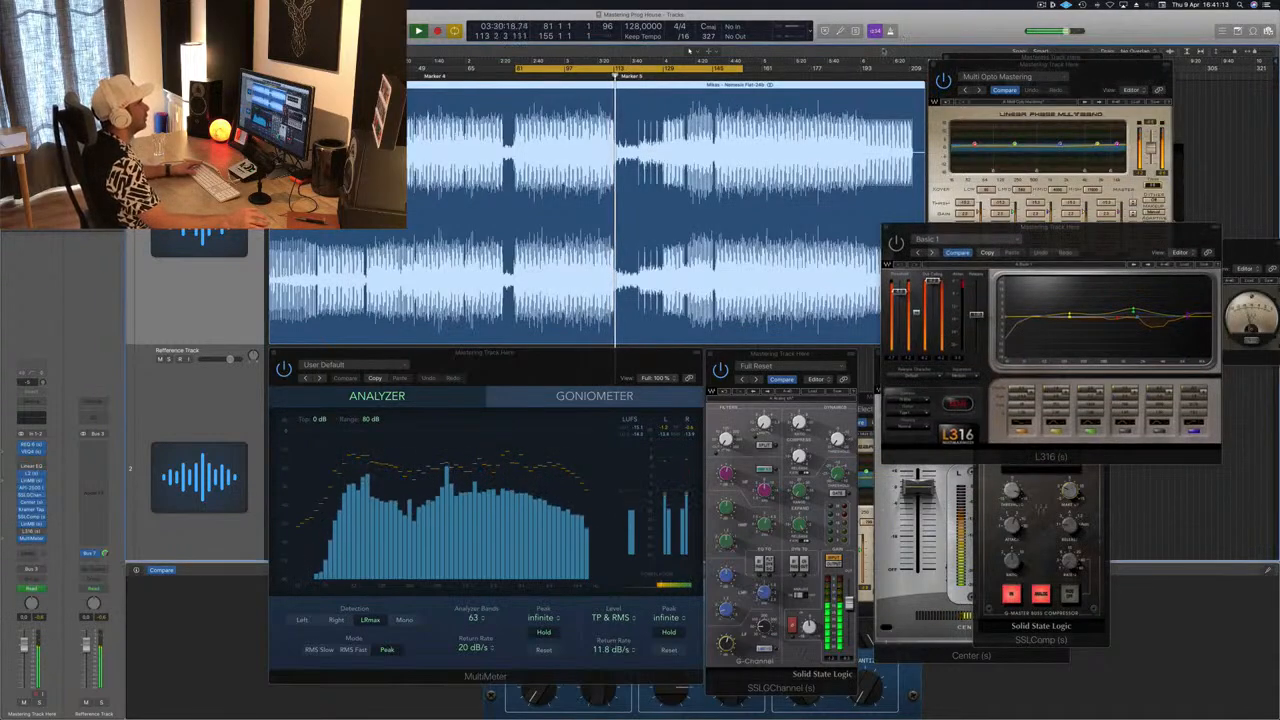
left_click_drag(1084, 235, 1090, 220)
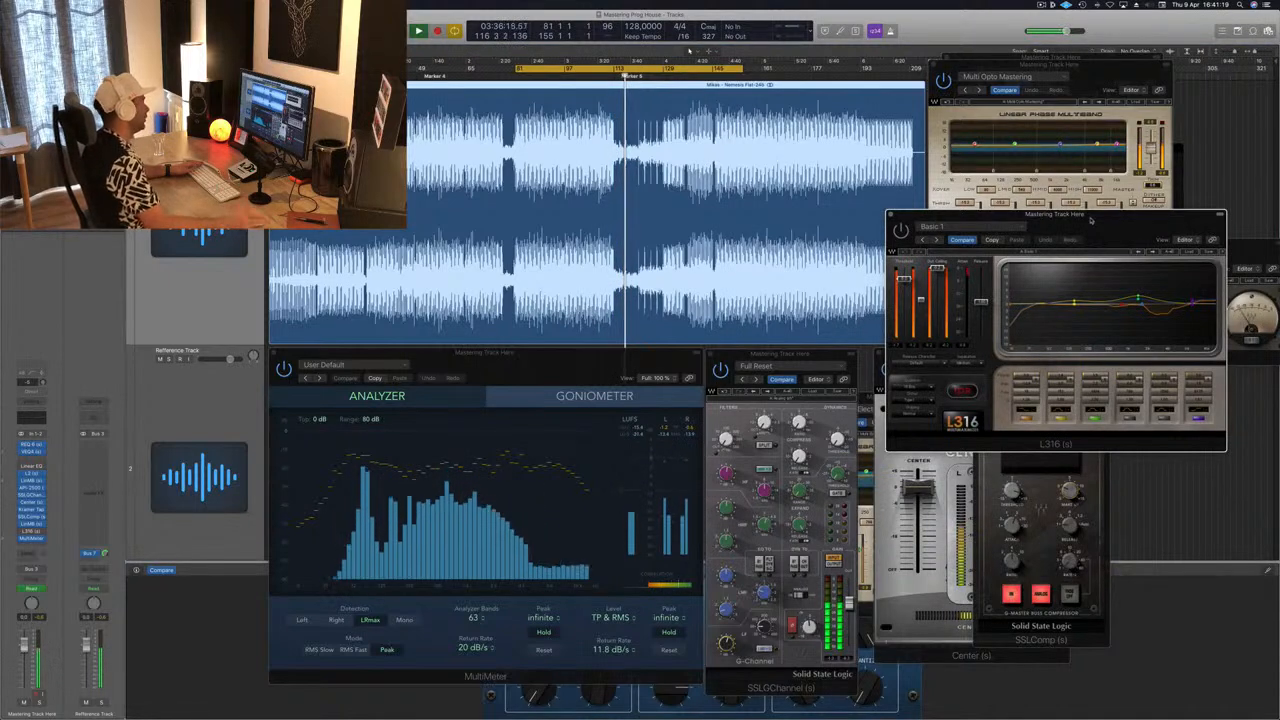
left_click_drag(1090, 220, 1088, 223)
left_click_drag(1080, 244, 1080, 248)
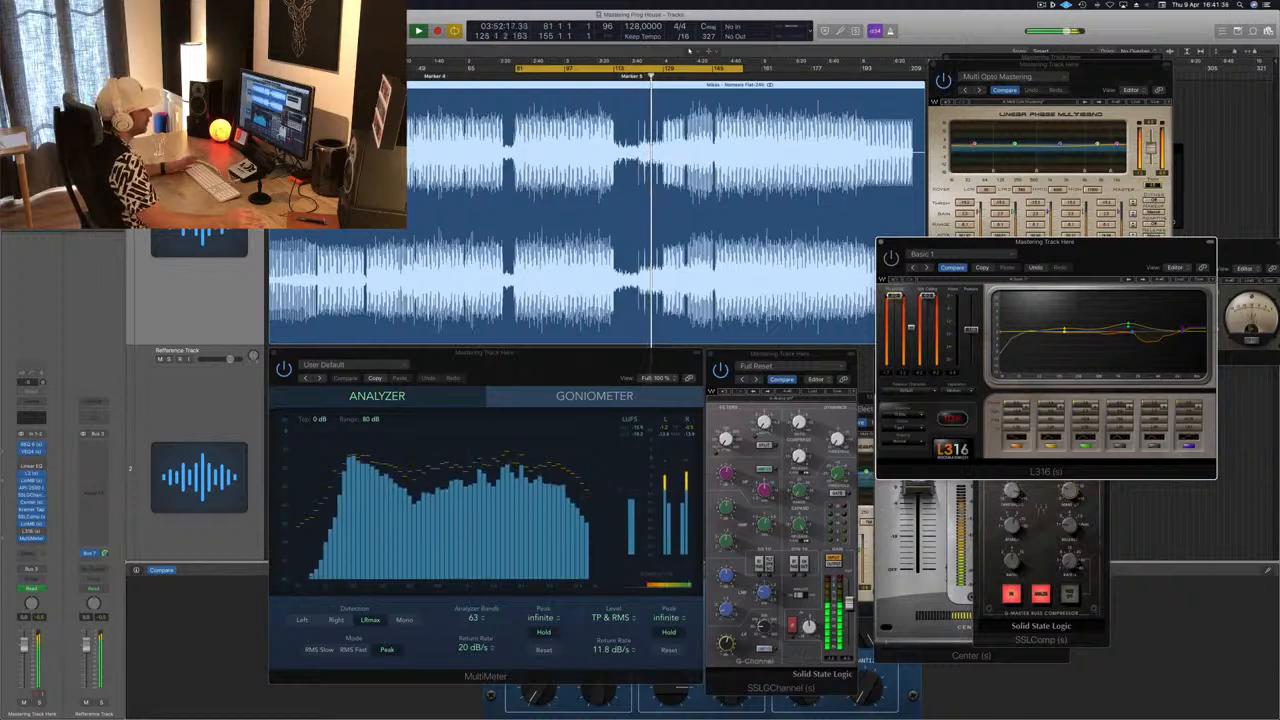
Step: Reposition the L316 and MultiMeter windows and resume looped playback with the limiter enabled
left_click_drag(1109, 256, 1098, 254)
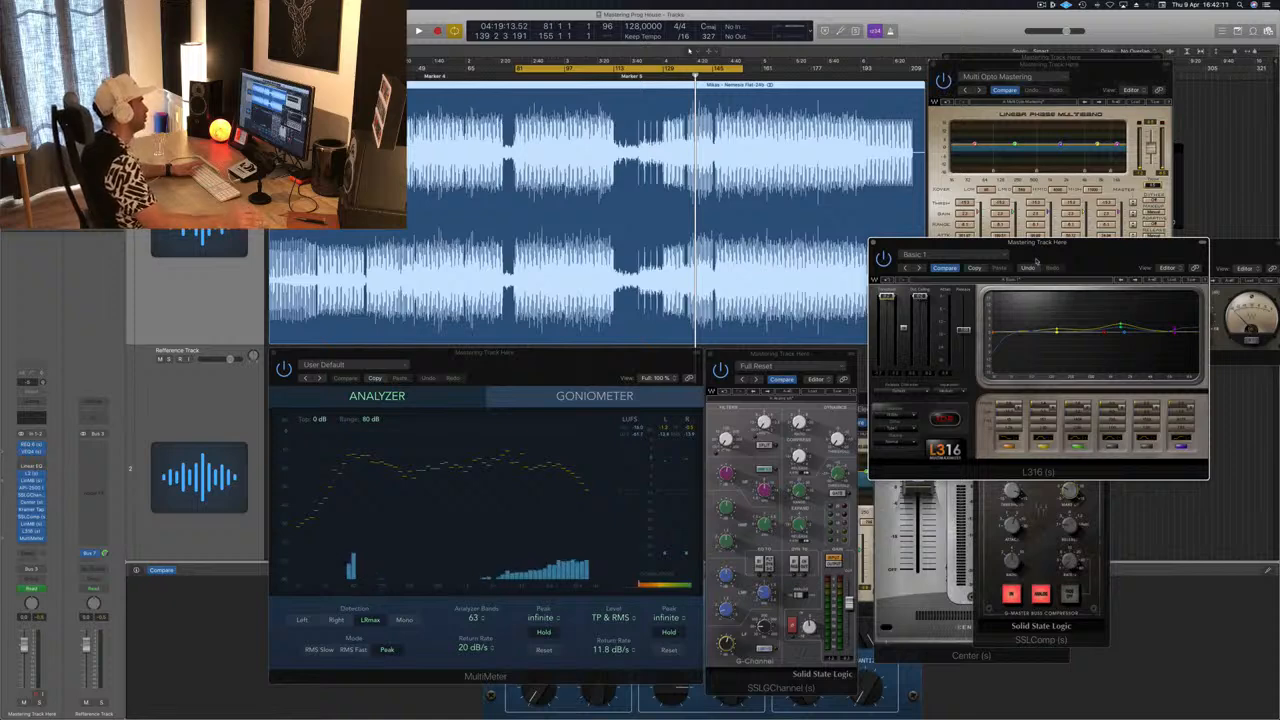
left_click_drag(1075, 252, 1045, 262)
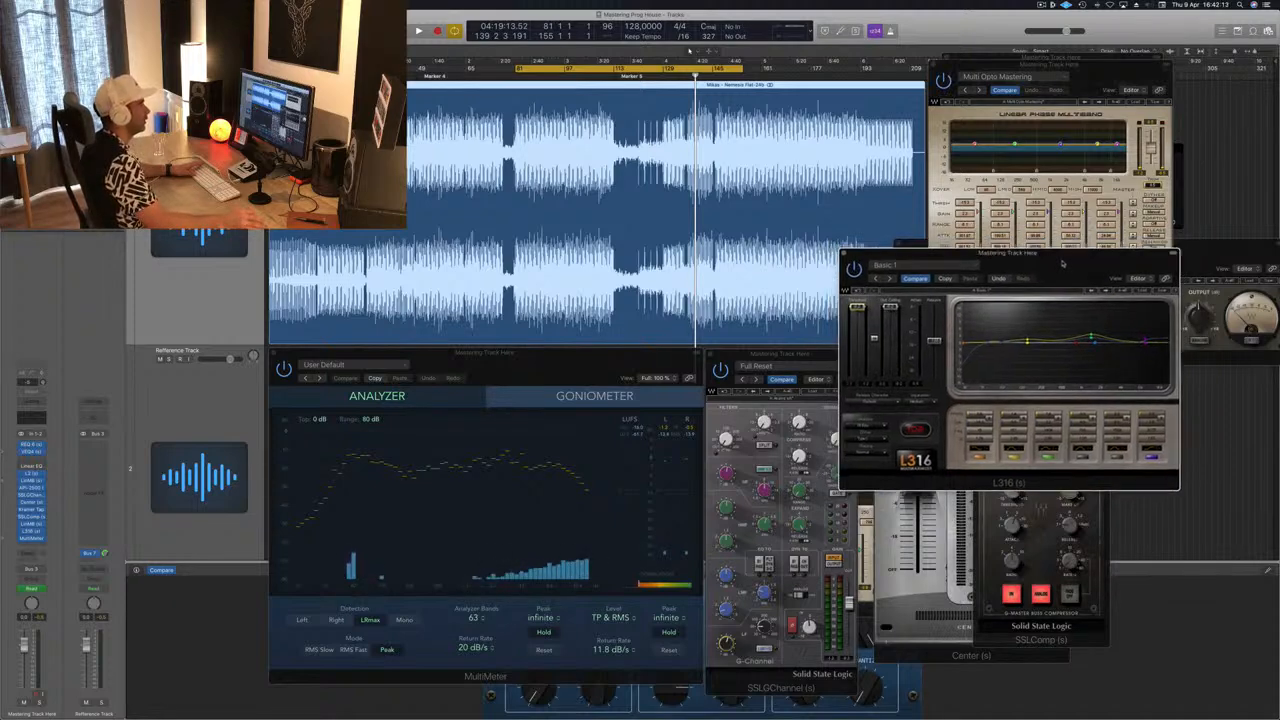
key("space")
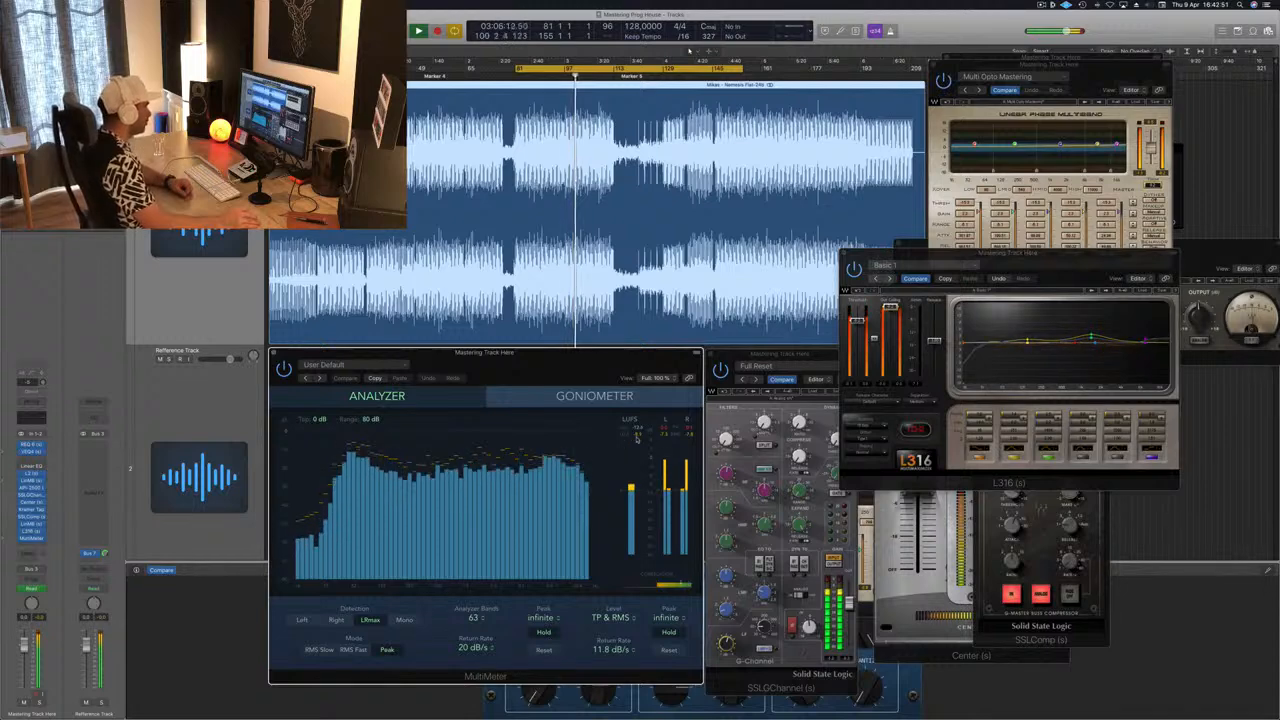
left_click_drag(643, 364, 628, 355)
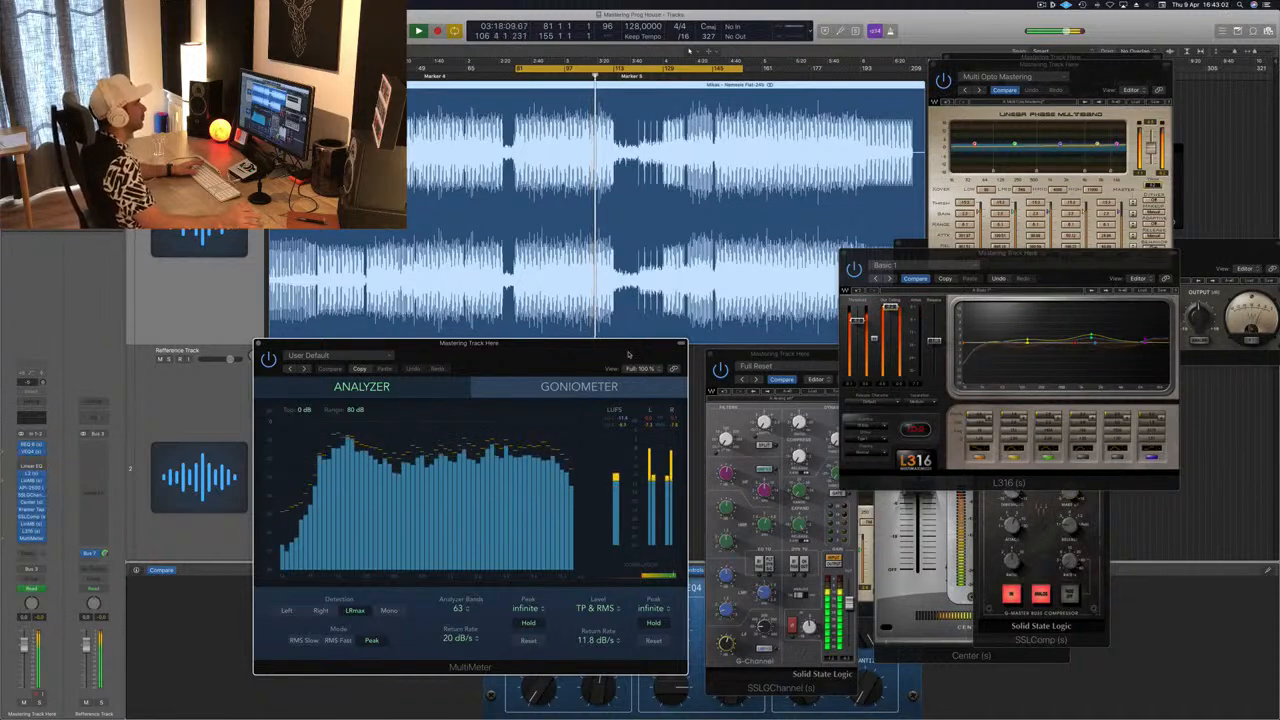
Step: Move the L316 over the SSLComp and the SSLGChannel over the MultiMeter, and bring the Adaptive Multi Electro Mastering LinMB into full view
left_click_drag(1028, 280, 1088, 375)
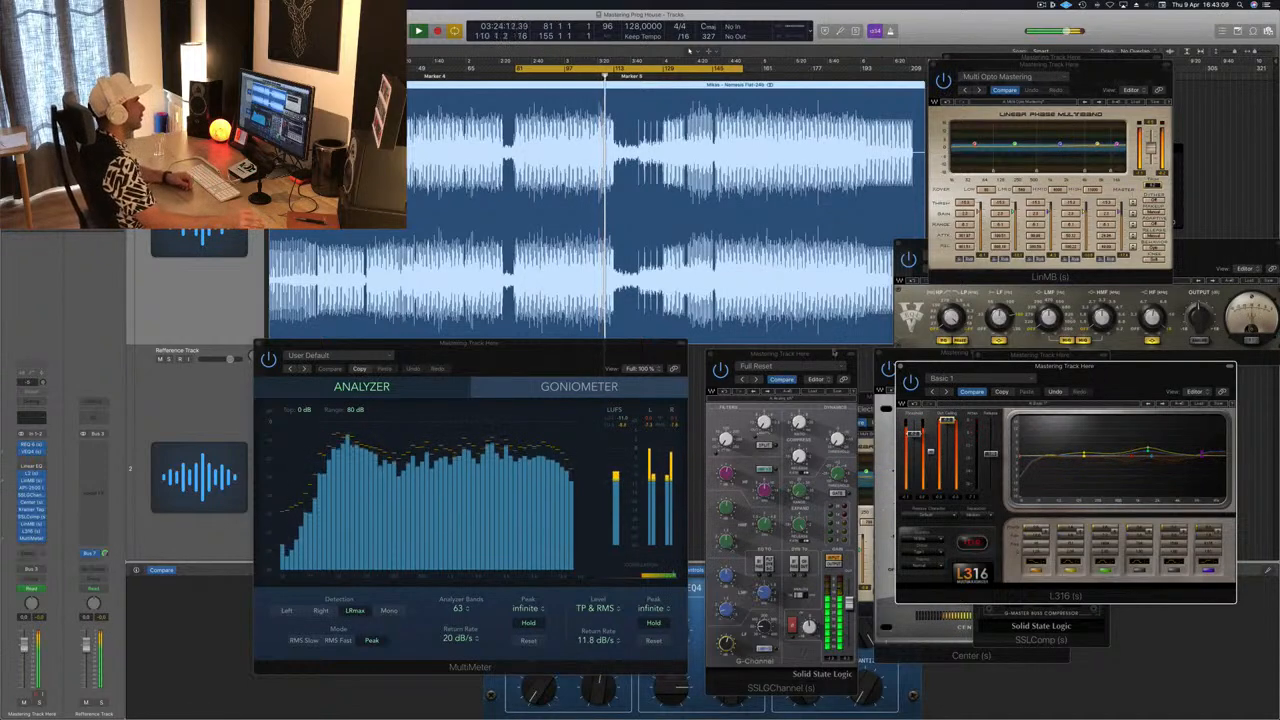
left_click_drag(780, 354, 575, 390)
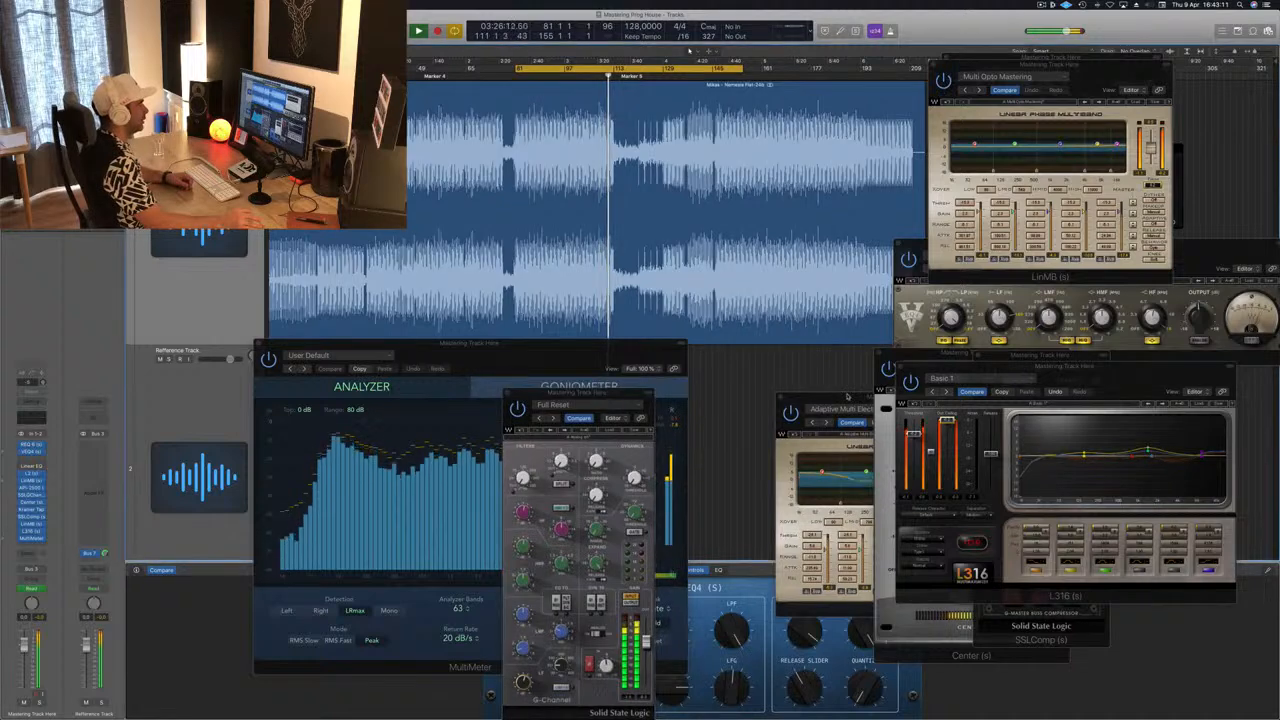
left_click_drag(844, 393, 834, 434)
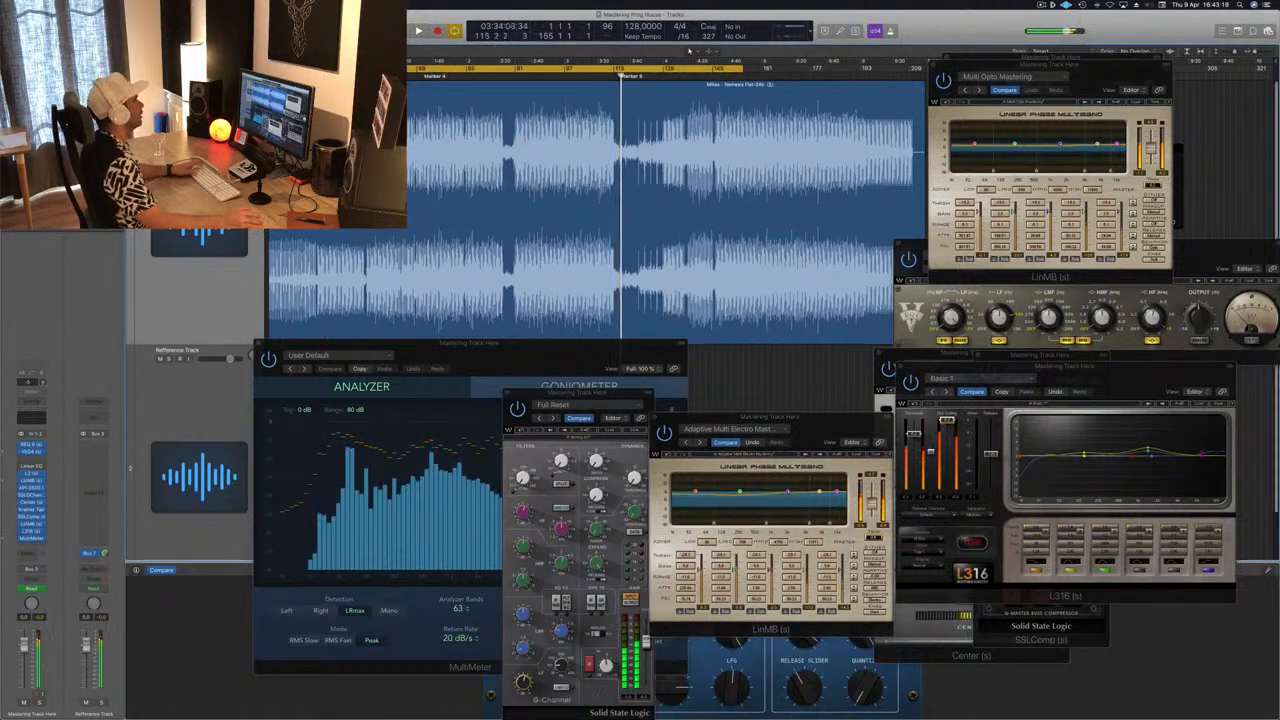
Step: Extend the end of the cycle range to bar 193 and play the track from bar 1
left_click_drag(740, 66, 862, 66)
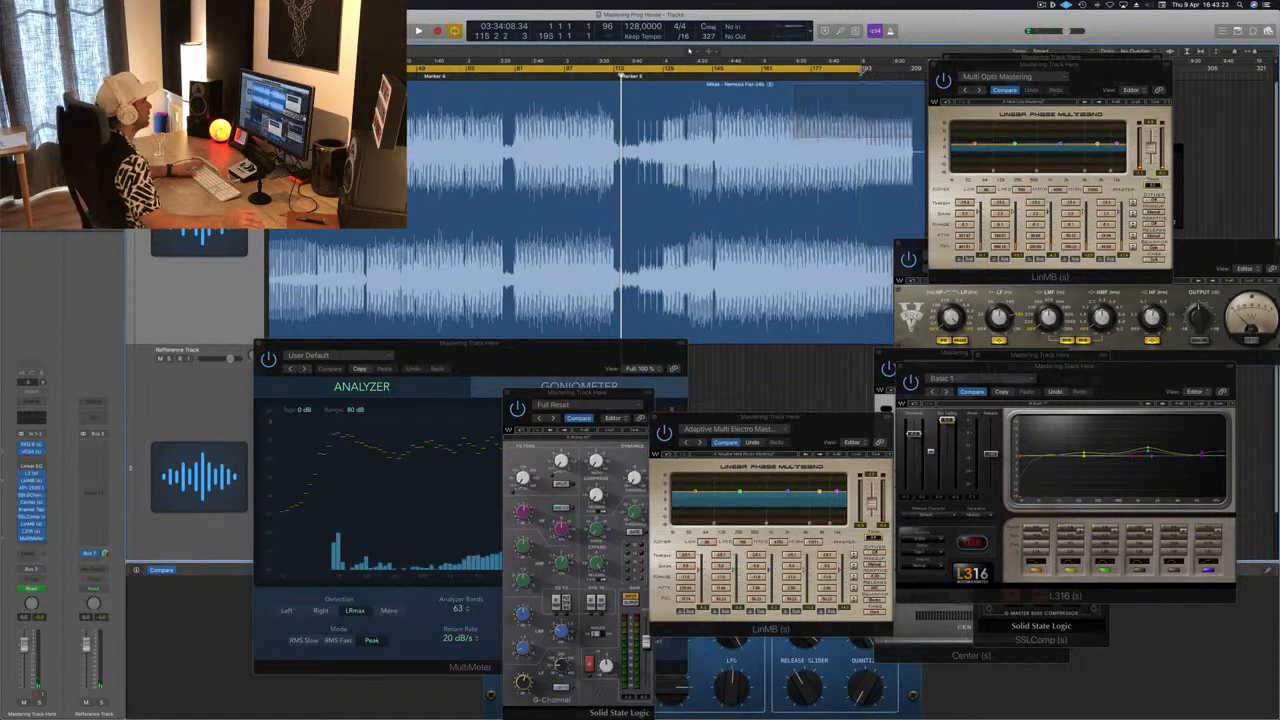
left_click(850, 140)
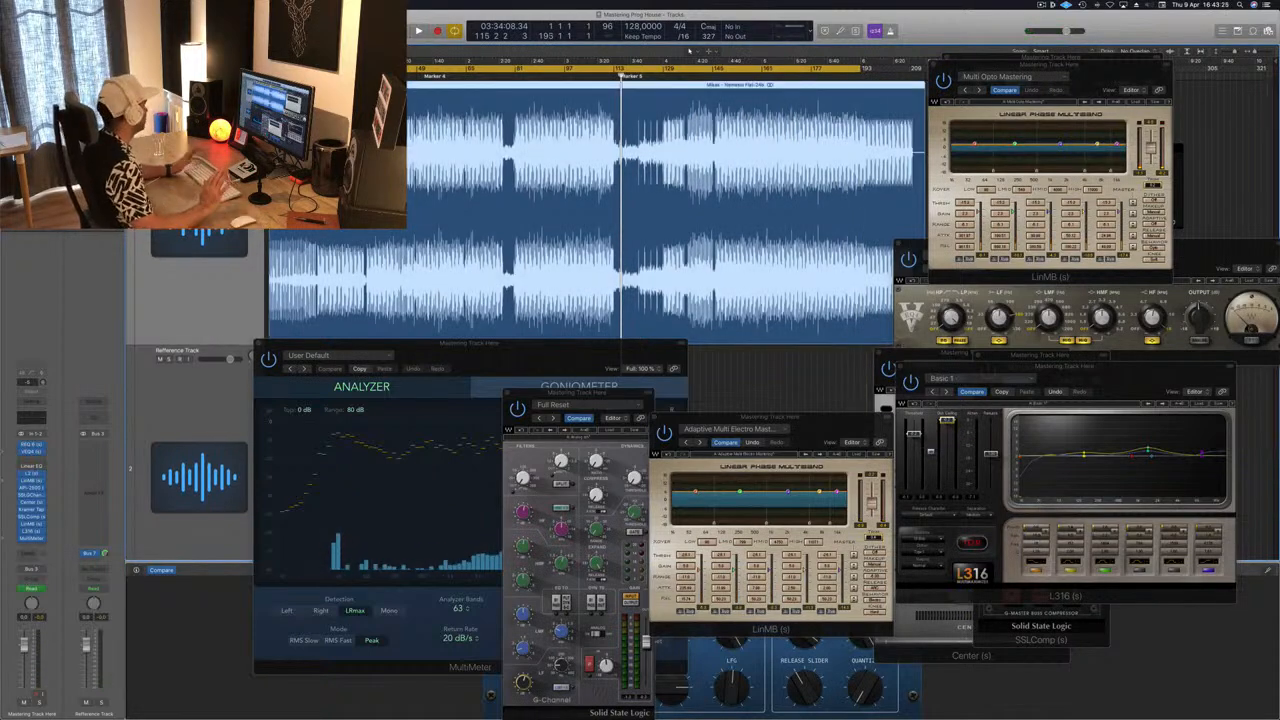
key("space")
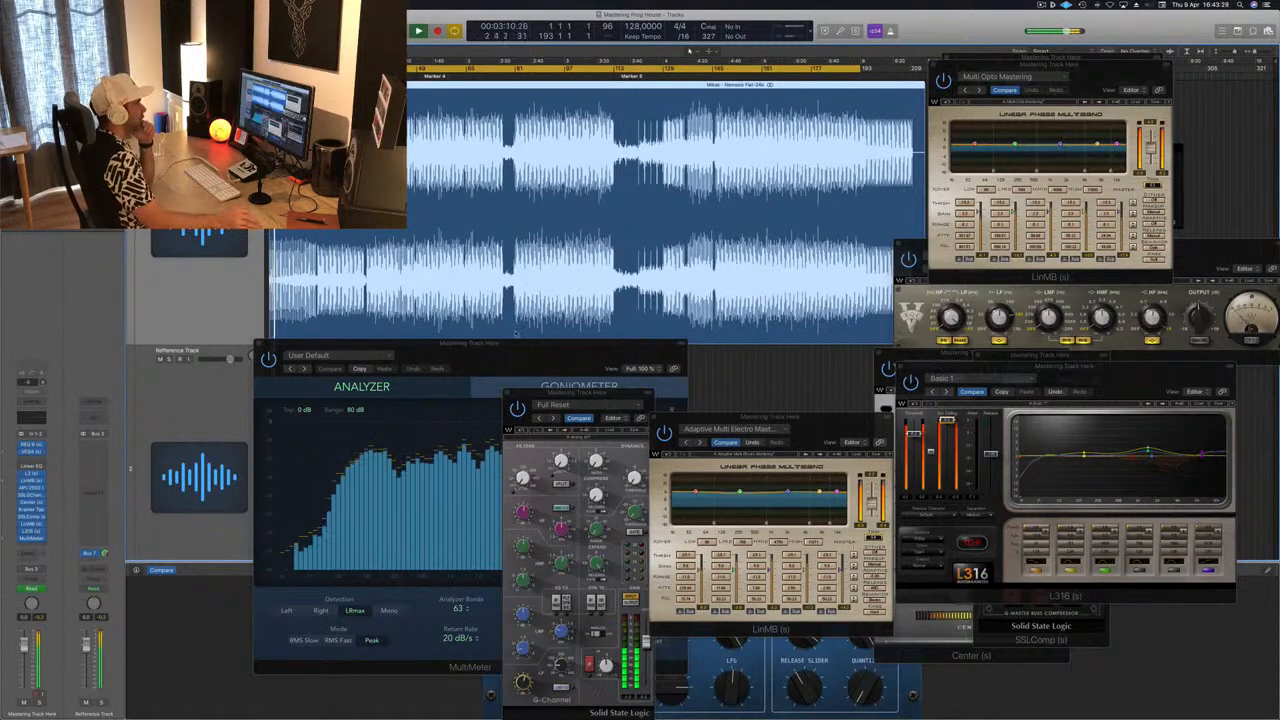
Step: Spread out the plug-in windows with the L316 beside the MultiMeter, and bring the Multi Opto Mastering LinMB in front of the SSLGChannel
left_click_drag(770, 416, 1130, 203)
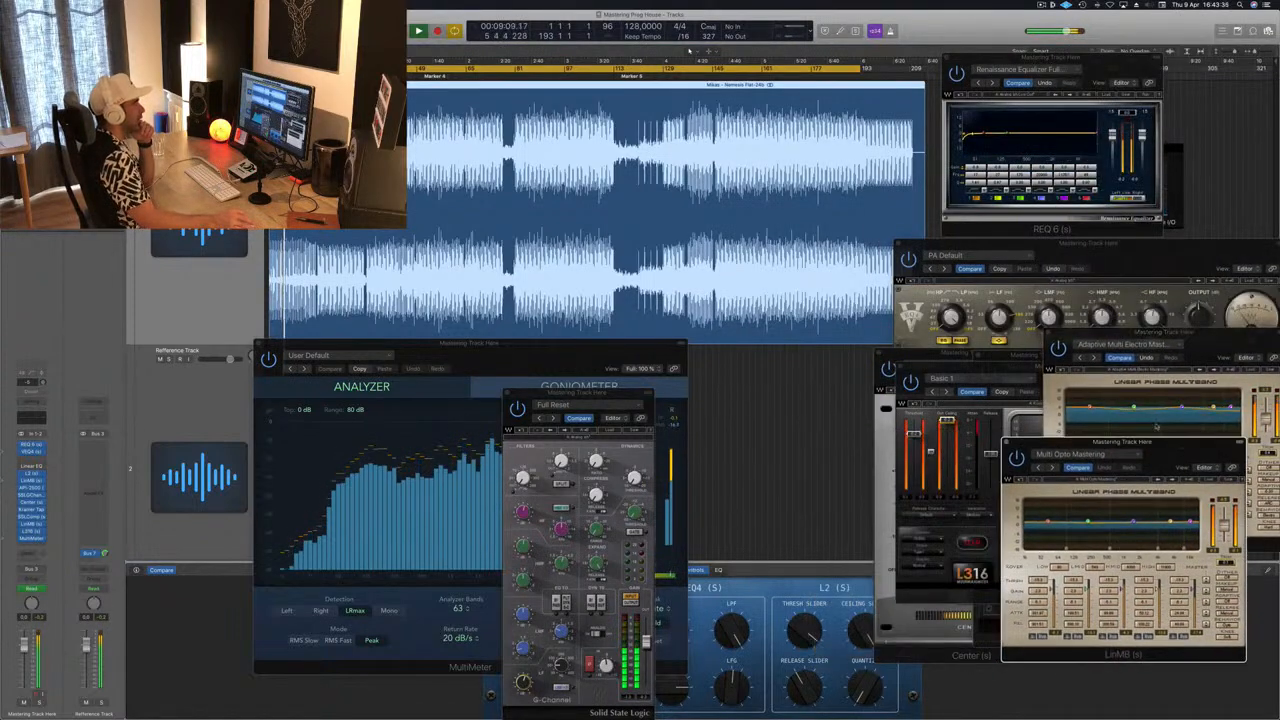
left_click_drag(950, 358, 733, 473)
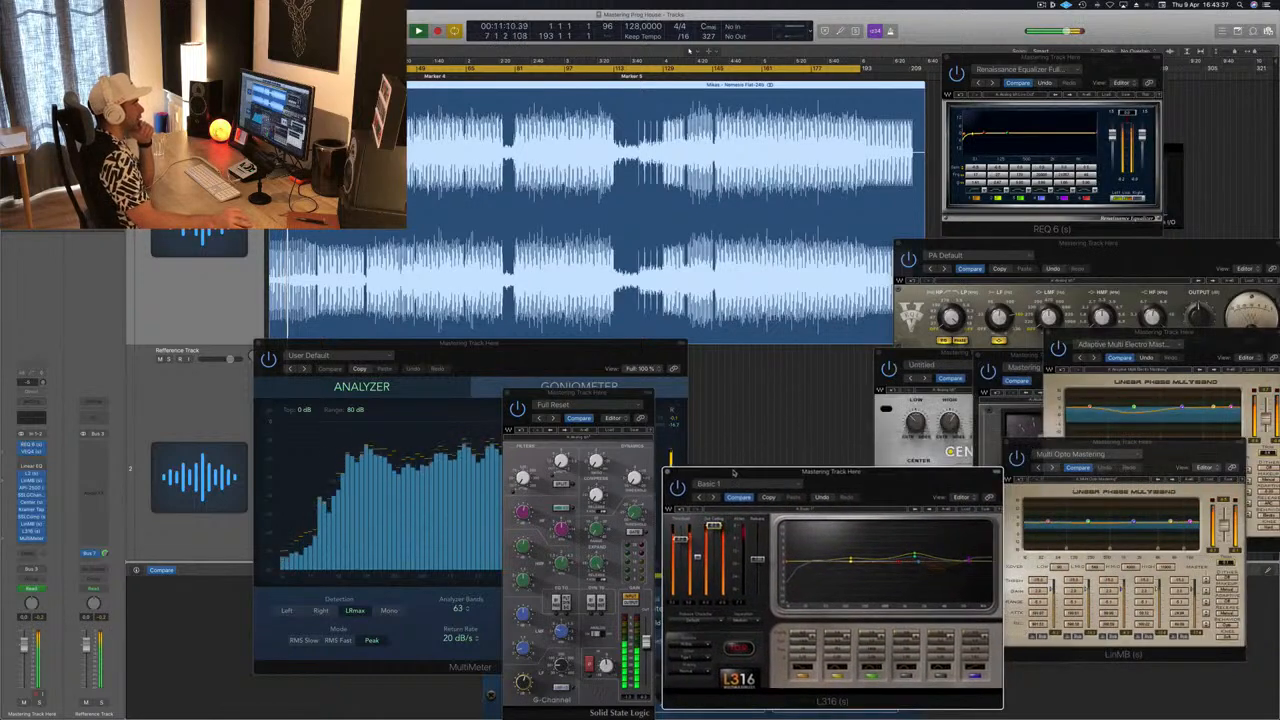
left_click_drag(590, 393, 1047, 357)
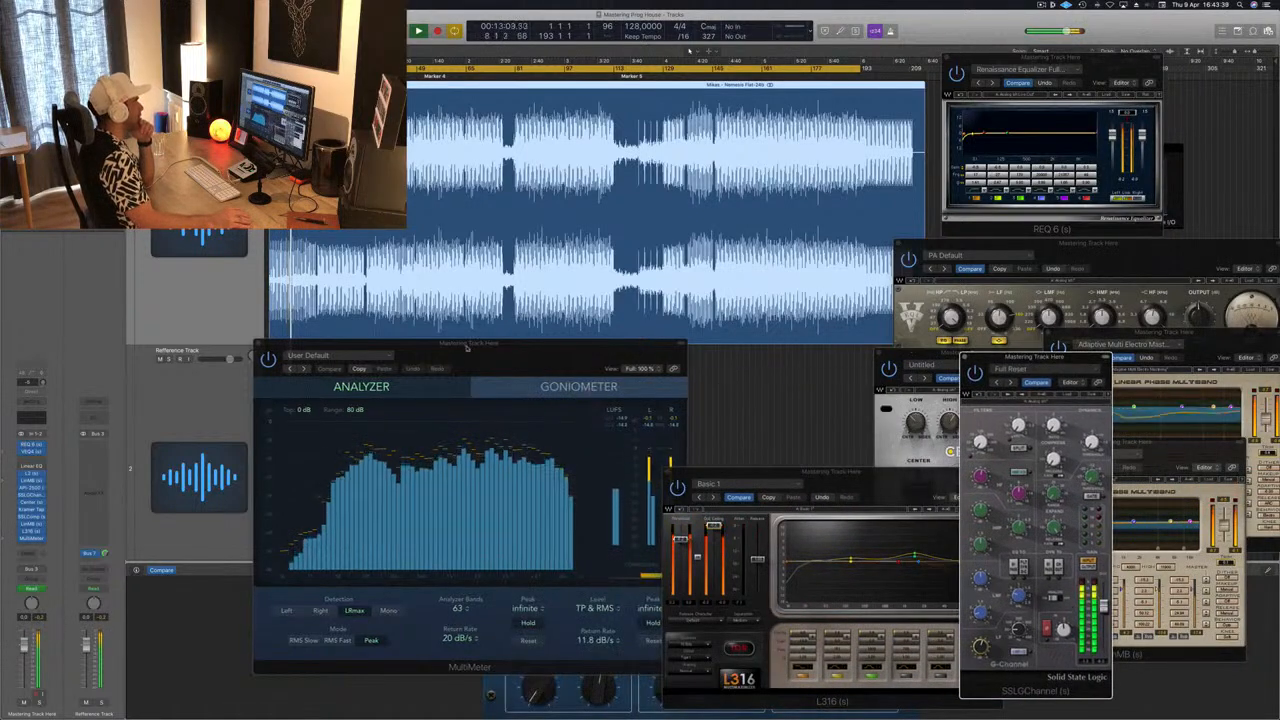
left_click_drag(457, 356, 324, 362)
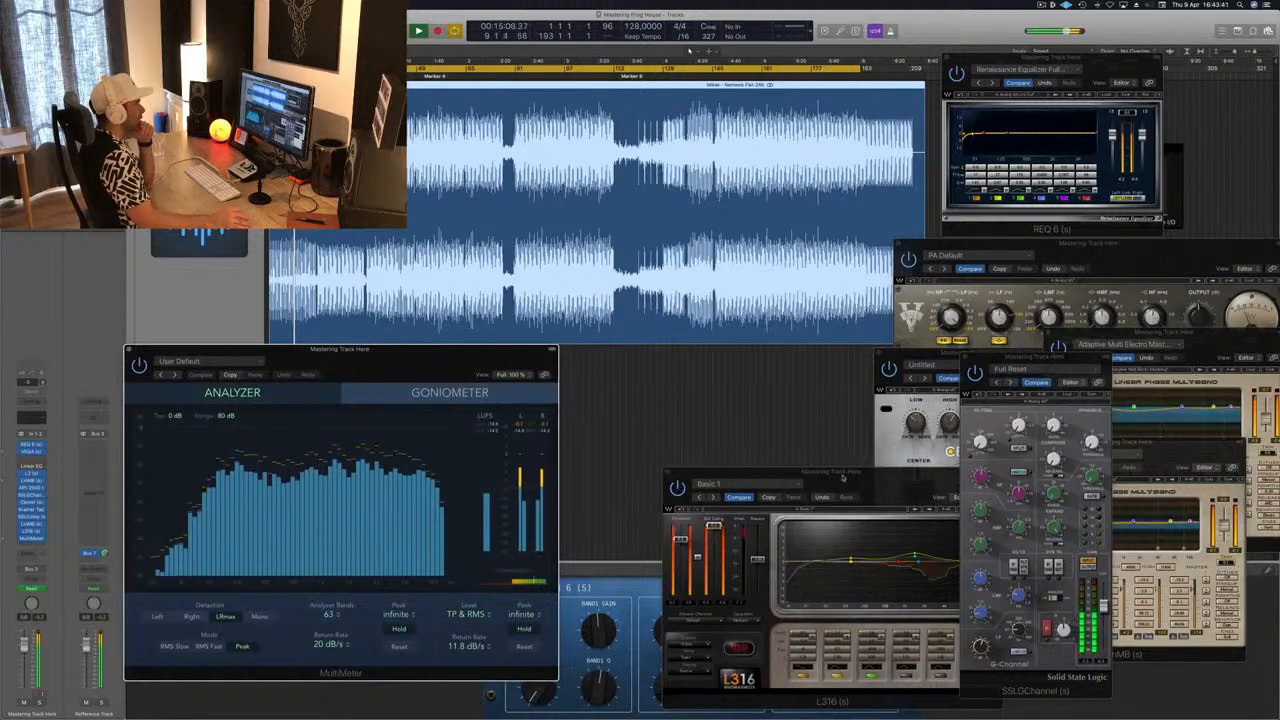
left_click_drag(700, 474, 598, 349)
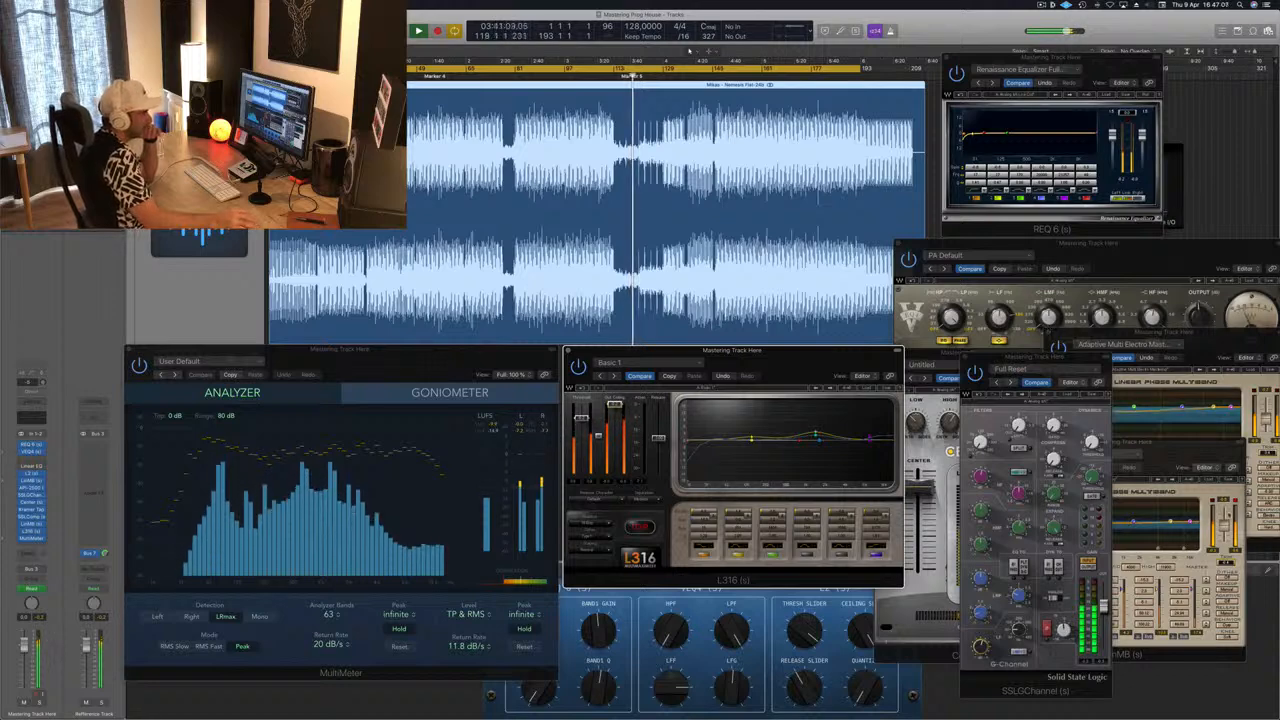
left_click(1166, 452)
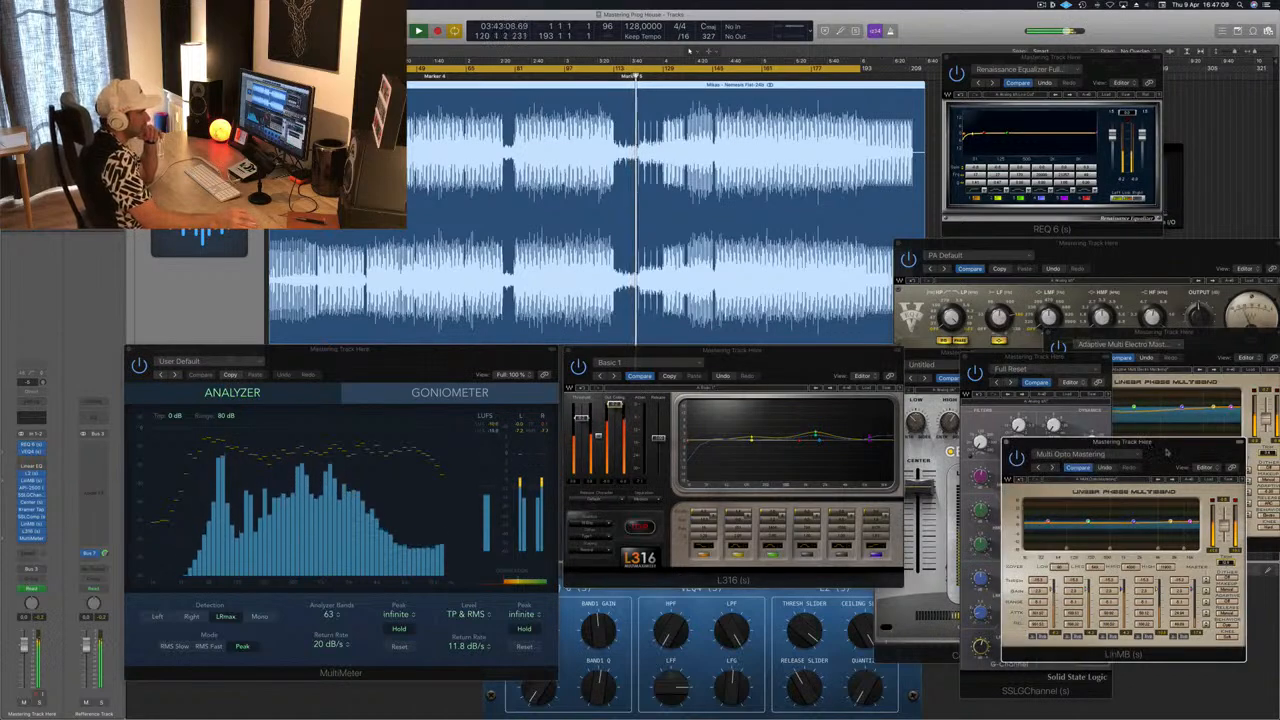